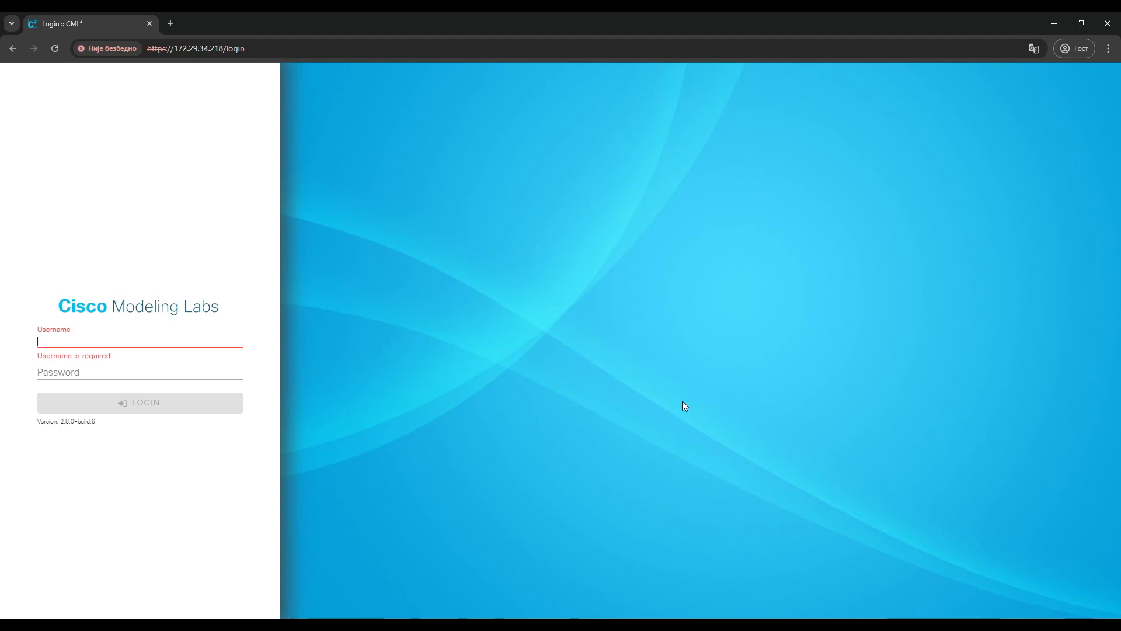
Log in to Cisco Modeling Labs with the admin username and the account password.
{"action": "type", "text": "admin"}
{"action": "key", "text": "Tab"}
{"action": "type", "text": "admin"}
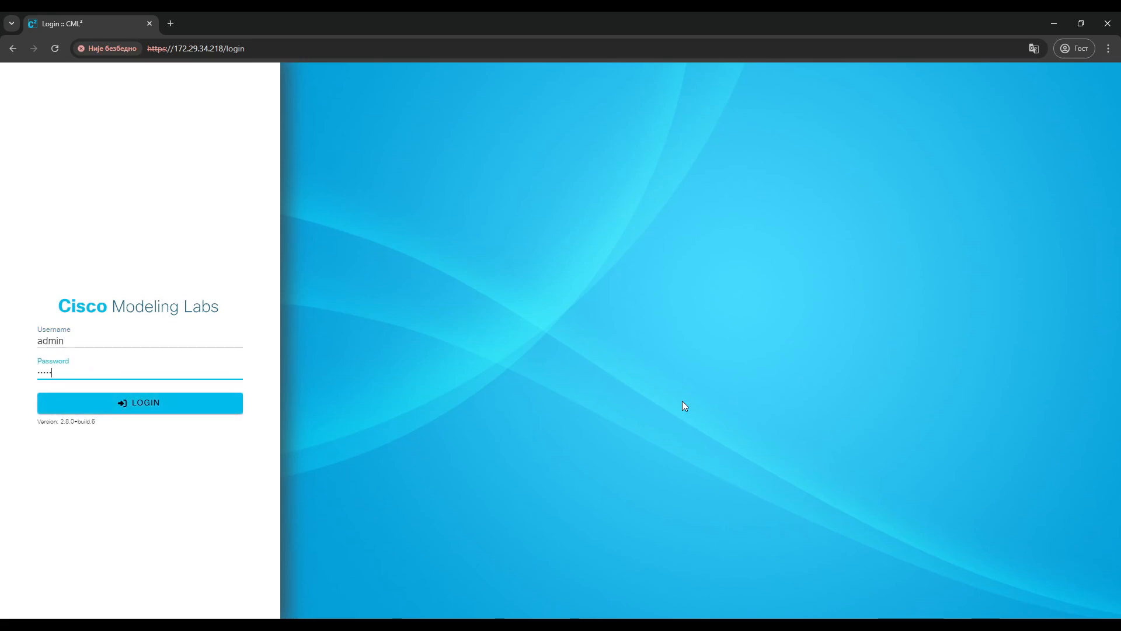
{"action": "key", "text": "Return"}
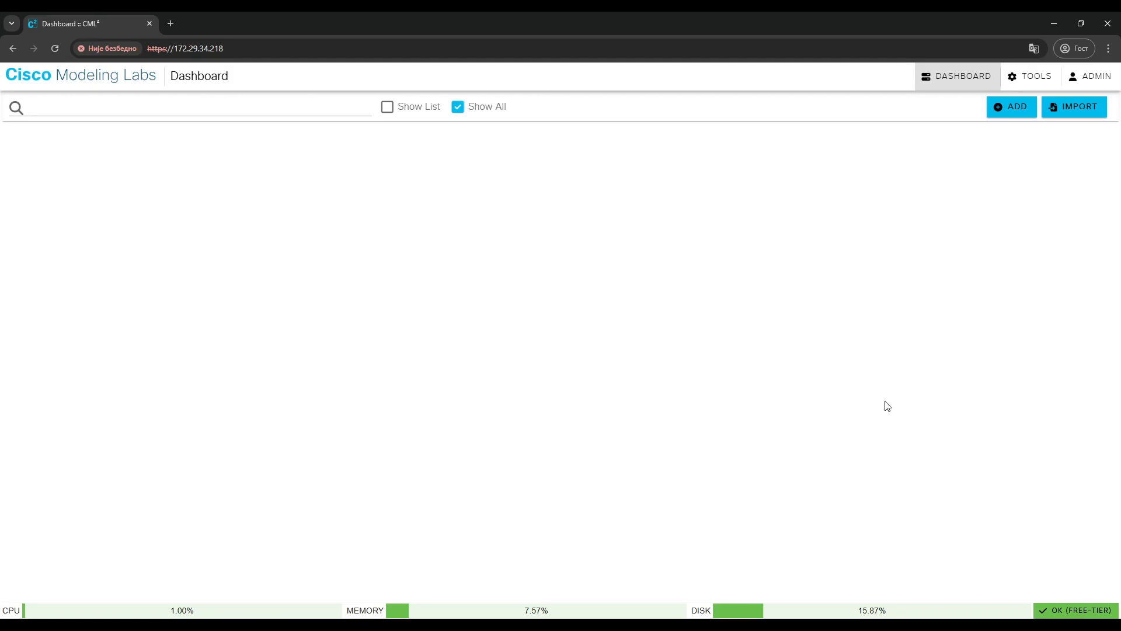
Create a new lab and set its title to First lab.
{"action": "left_click", "coordinate": [1010, 107]}
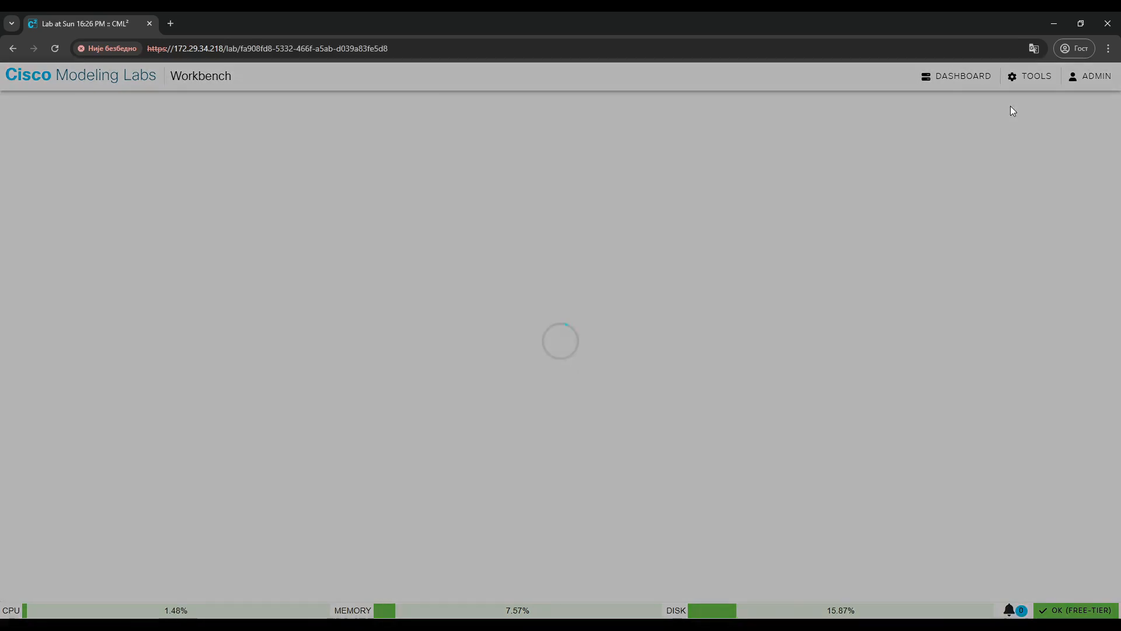
{"action": "left_click", "coordinate": [601, 81]}
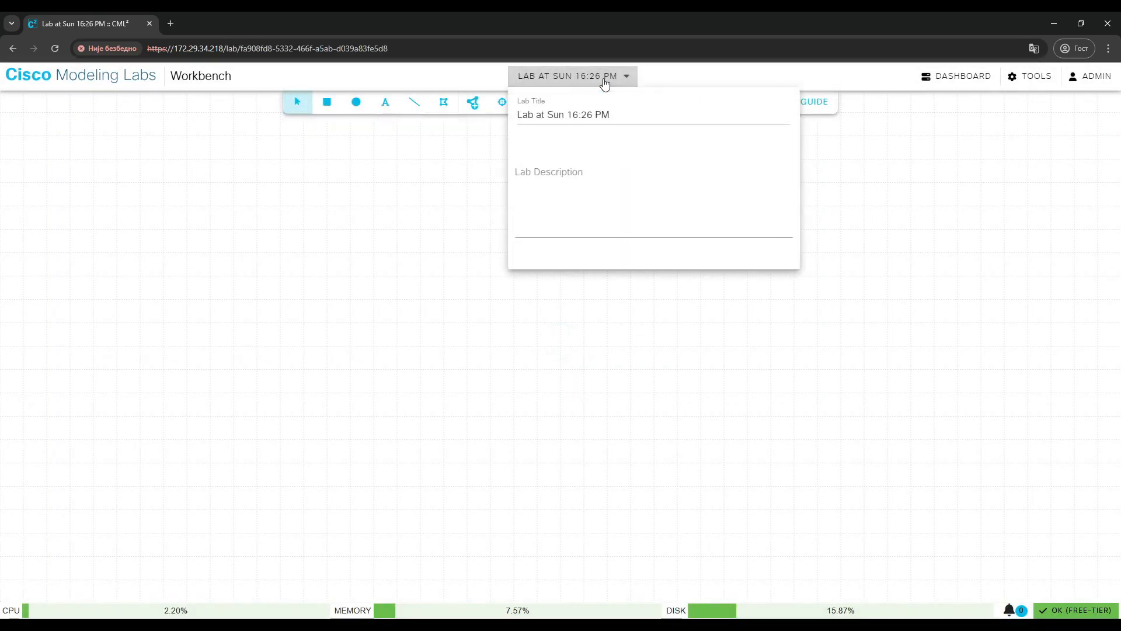
{"action": "left_click_drag", "start_coordinate": [614, 115], "coordinate": [508, 118]}
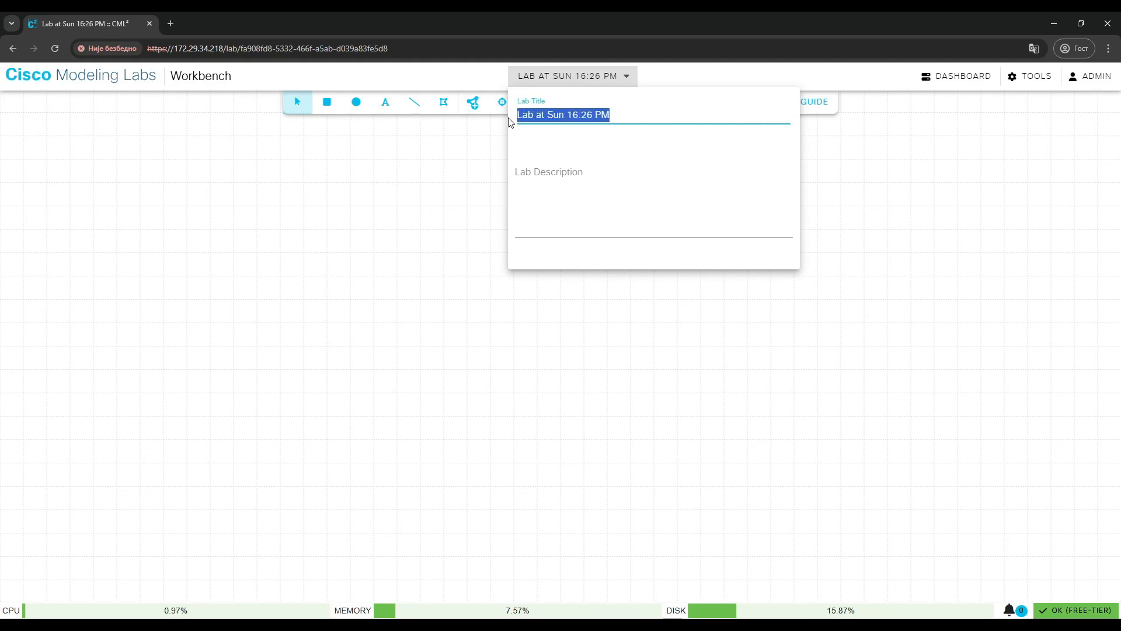
{"action": "type", "text": "First lab"}
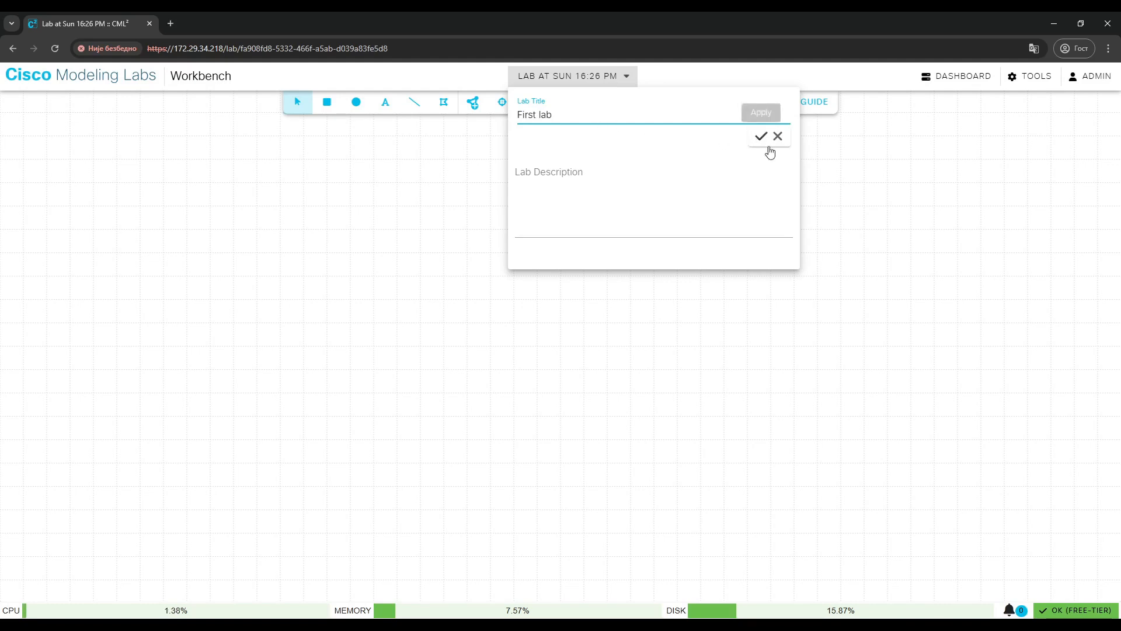
{"action": "left_click", "coordinate": [763, 140]}
{"action": "left_click", "coordinate": [398, 262]}
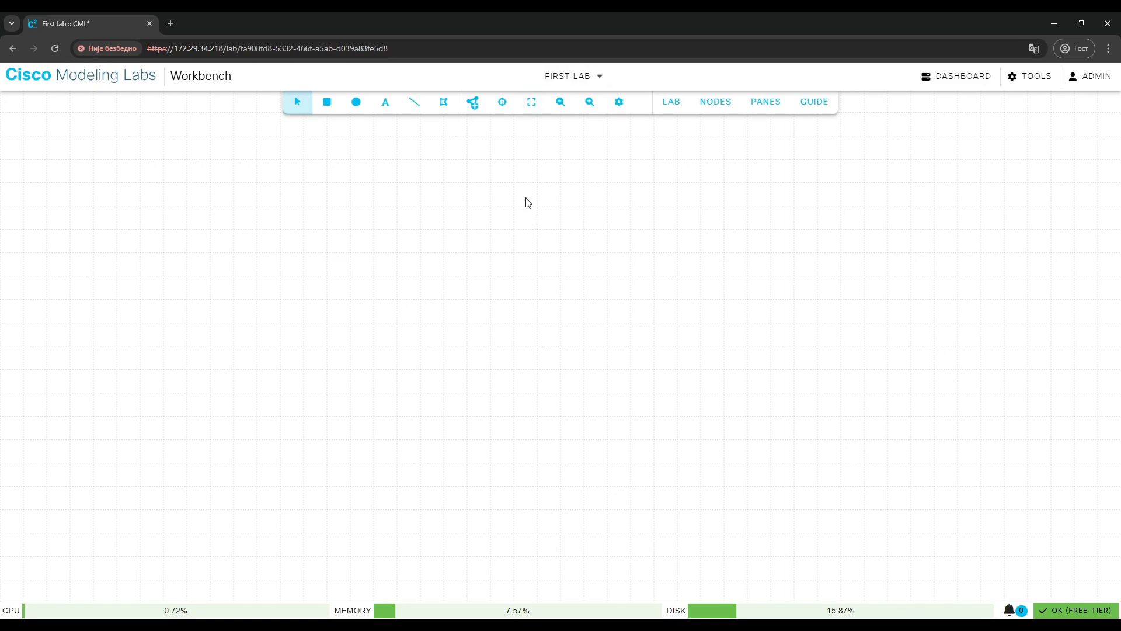
Add an IOL-L2 switch and two Desktop nodes, placing the desktops below and on either side of the switch.
{"action": "left_click", "coordinate": [481, 109]}
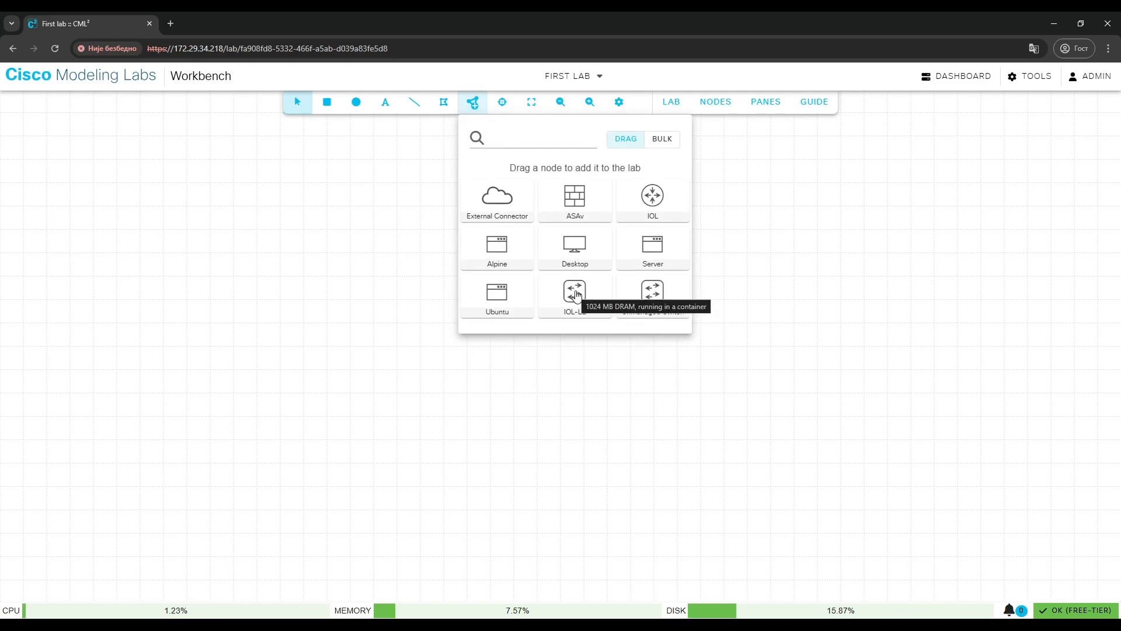
{"action": "left_click_drag", "start_coordinate": [571, 301], "coordinate": [582, 267]}
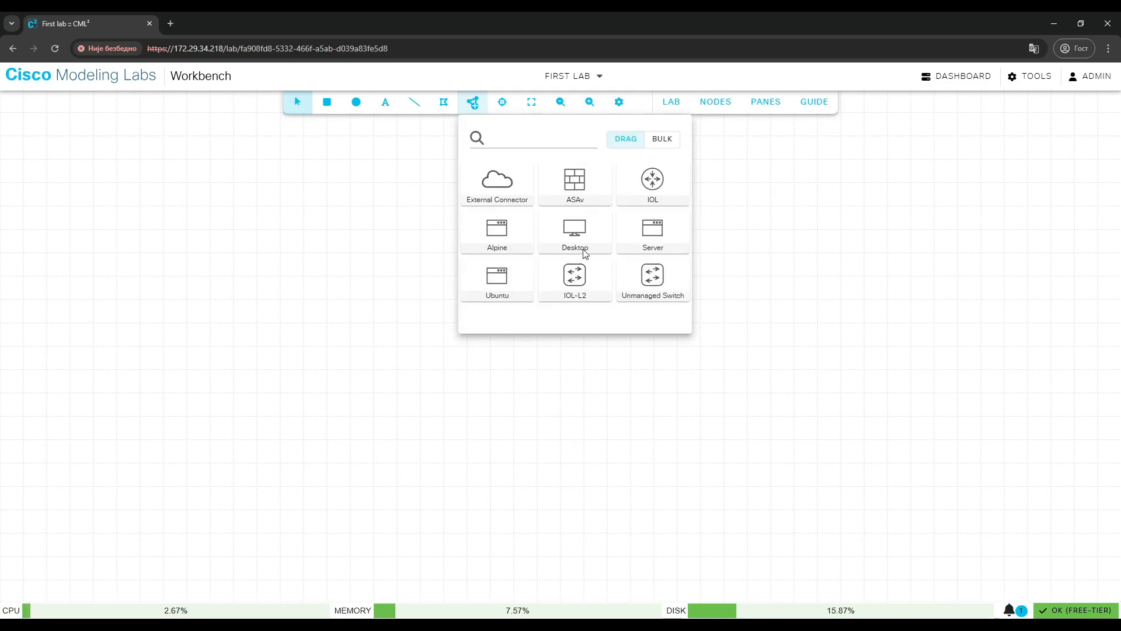
{"action": "left_click_drag", "start_coordinate": [578, 230], "coordinate": [446, 353]}
{"action": "left_click_drag", "start_coordinate": [578, 236], "coordinate": [724, 345]}
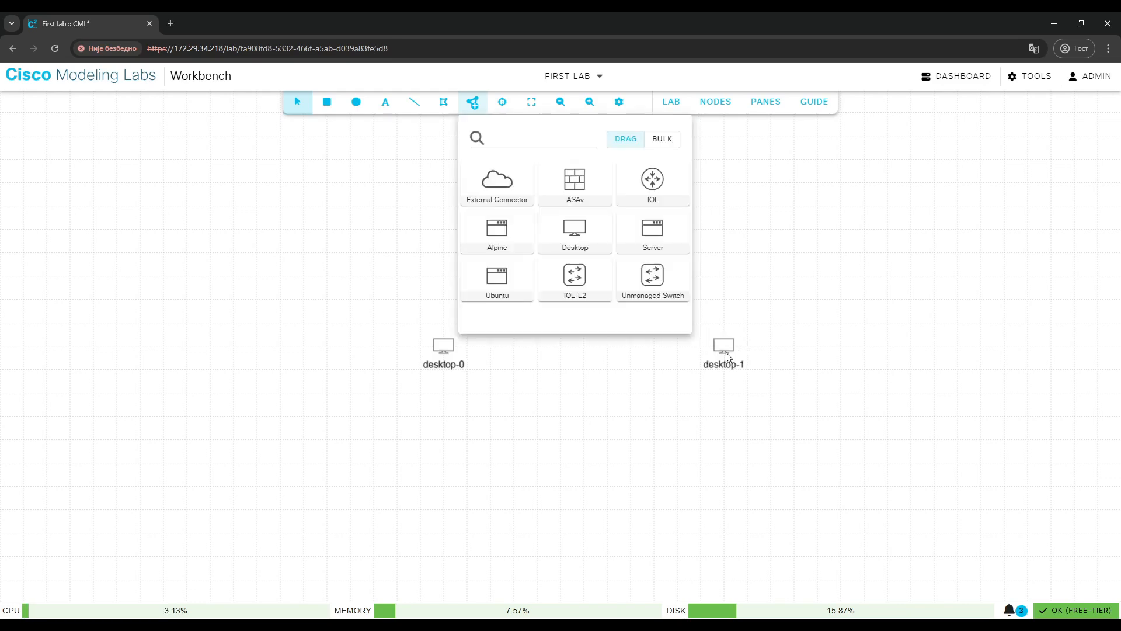
{"action": "left_click", "coordinate": [569, 369]}
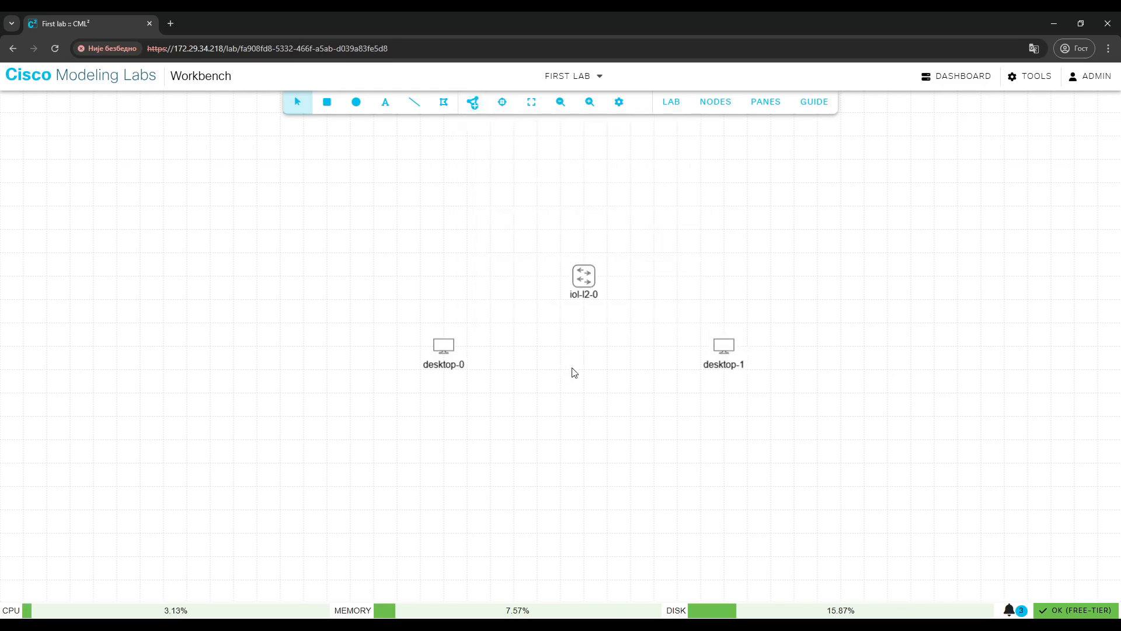
Rename the left desktop node to PC 1.
{"action": "left_click", "coordinate": [444, 357]}
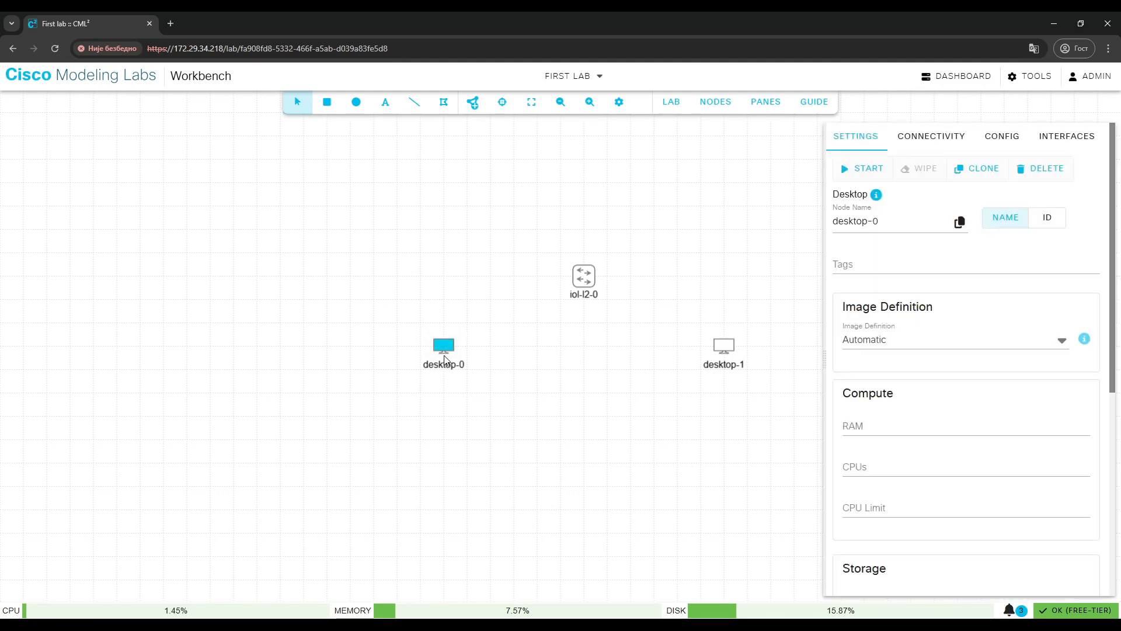
{"action": "mouse_move", "coordinate": [834, 207]}
{"action": "left_mouse_down"}
{"action": "mouse_move", "coordinate": [875, 207]}
{"action": "mouse_move", "coordinate": [838, 222]}
{"action": "left_mouse_up"}
{"action": "key", "text": "BackSpace"}
{"action": "key", "text": "BackSpace"}
{"action": "type", "text": "C 1"}
{"action": "left_click", "coordinate": [939, 245]}
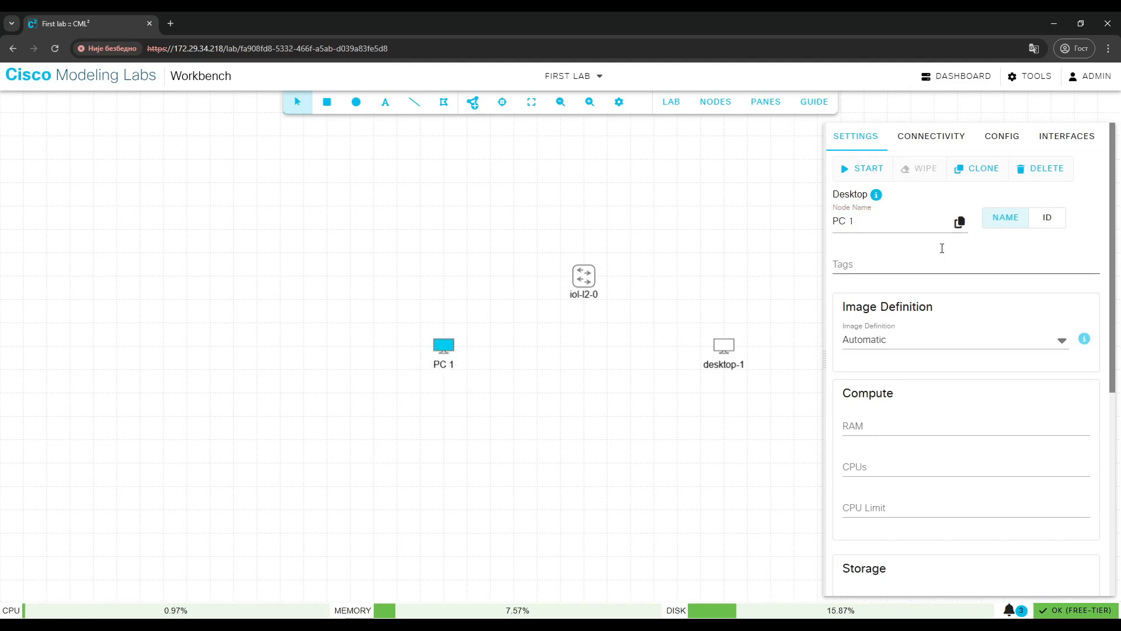
Add an empty node parameter row in PC 1's settings.
{"action": "scroll", "coordinate": [930, 287], "scroll_direction": "down", "scroll_amount": 4}
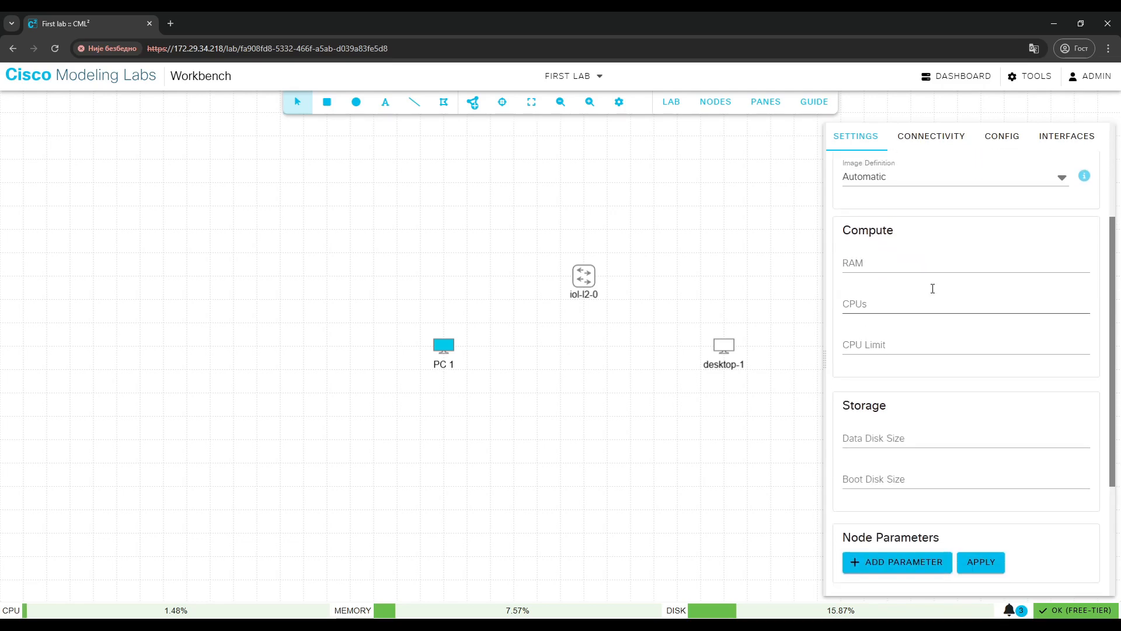
{"action": "scroll", "coordinate": [914, 397], "scroll_direction": "down", "scroll_amount": 3}
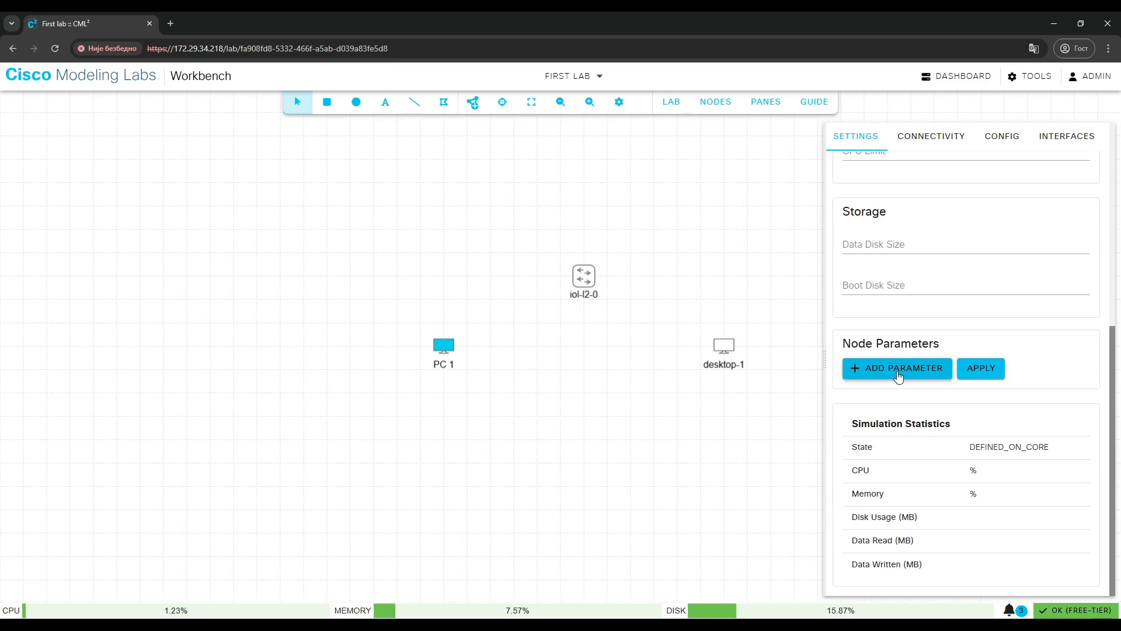
{"action": "left_click", "coordinate": [898, 375]}
{"action": "left_click", "coordinate": [961, 380]}
{"action": "scroll", "coordinate": [973, 420], "scroll_direction": "down", "scroll_amount": 8}
{"action": "scroll", "coordinate": [972, 421], "scroll_direction": "up", "scroll_amount": 5}
{"action": "left_click", "coordinate": [1007, 328]}
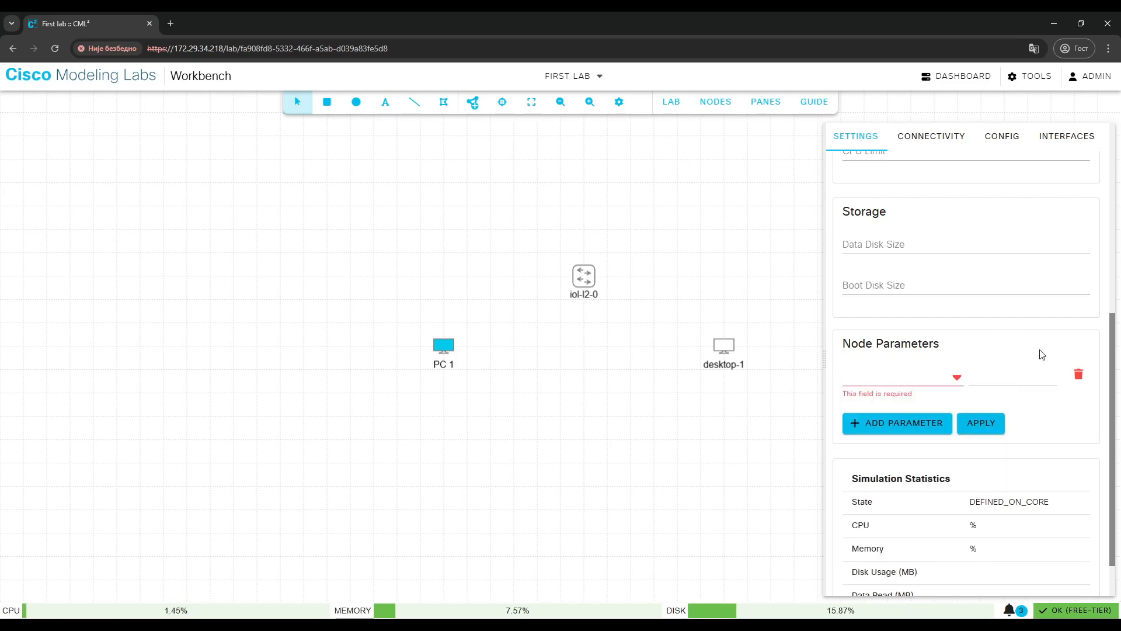
{"action": "scroll", "coordinate": [1066, 454], "scroll_direction": "down", "scroll_amount": 2}
{"action": "scroll", "coordinate": [1065, 454], "scroll_direction": "up", "scroll_amount": 6}
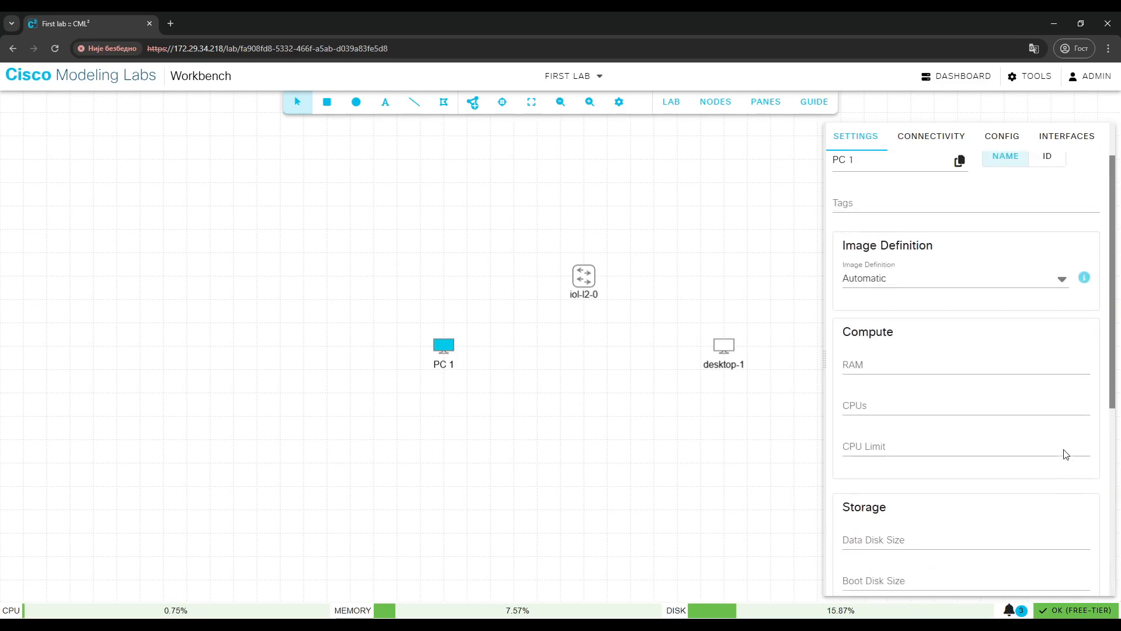
{"action": "scroll", "coordinate": [1000, 242], "scroll_direction": "up", "scroll_amount": 2}
View PC 1's connectivity, configuration and interfaces panels, then deselect the node.
{"action": "left_click", "coordinate": [939, 140]}
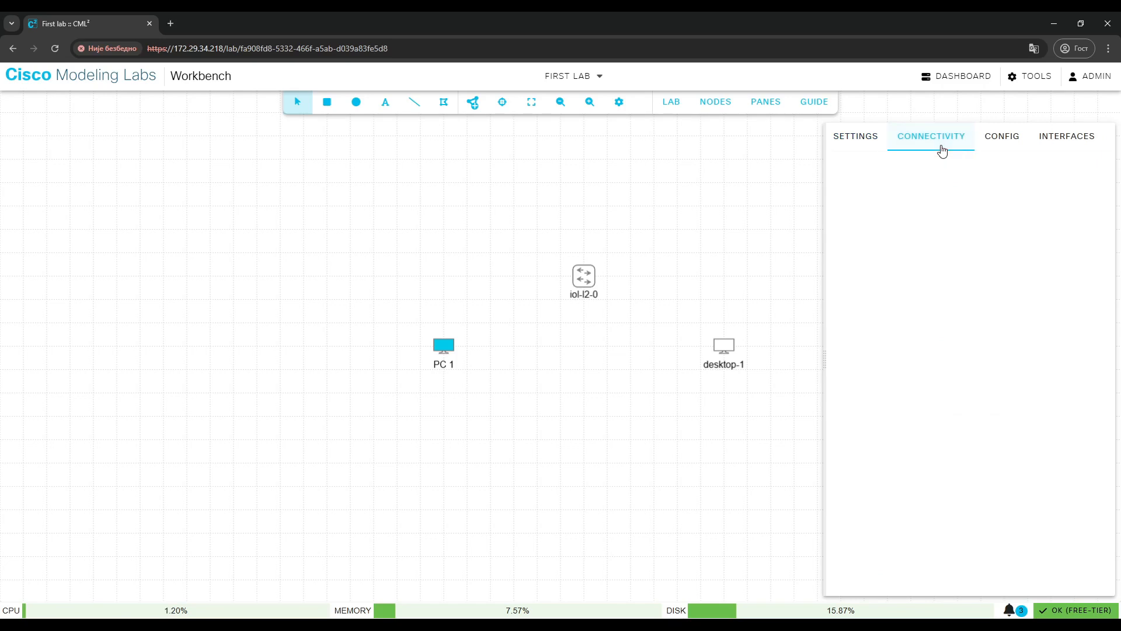
{"action": "left_click", "coordinate": [995, 144]}
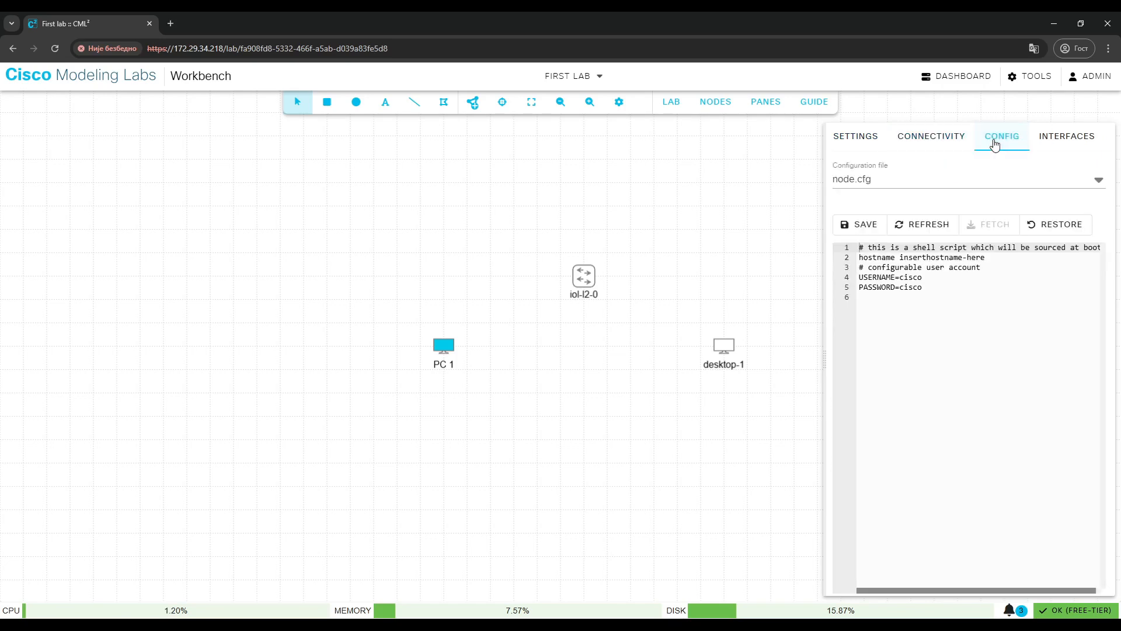
{"action": "left_click", "coordinate": [1076, 137]}
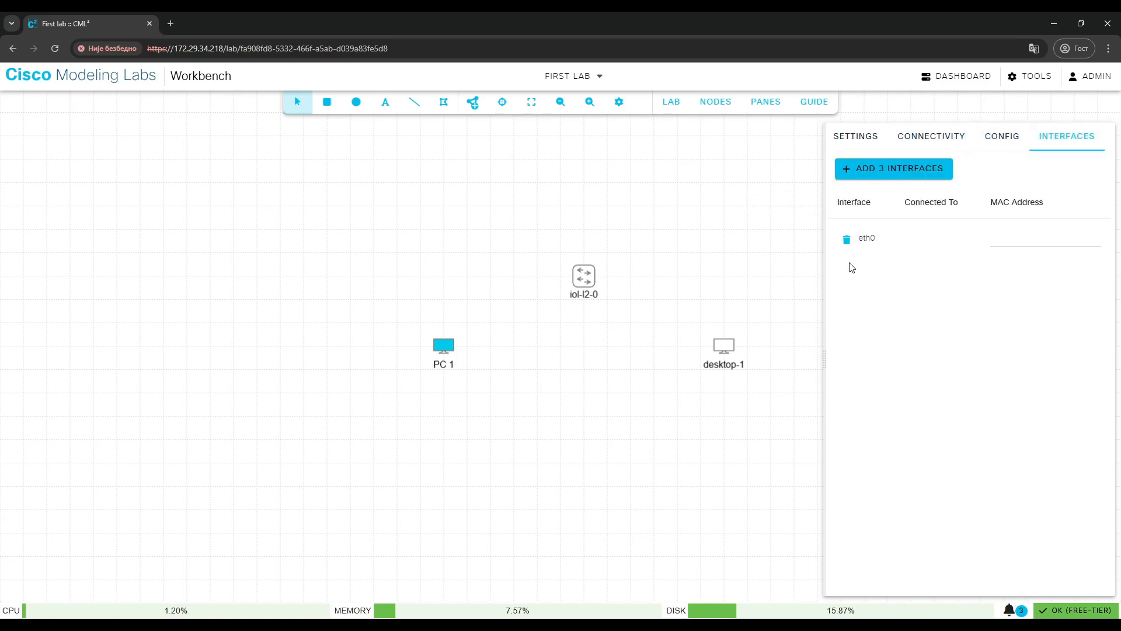
{"action": "left_click", "coordinate": [660, 300]}
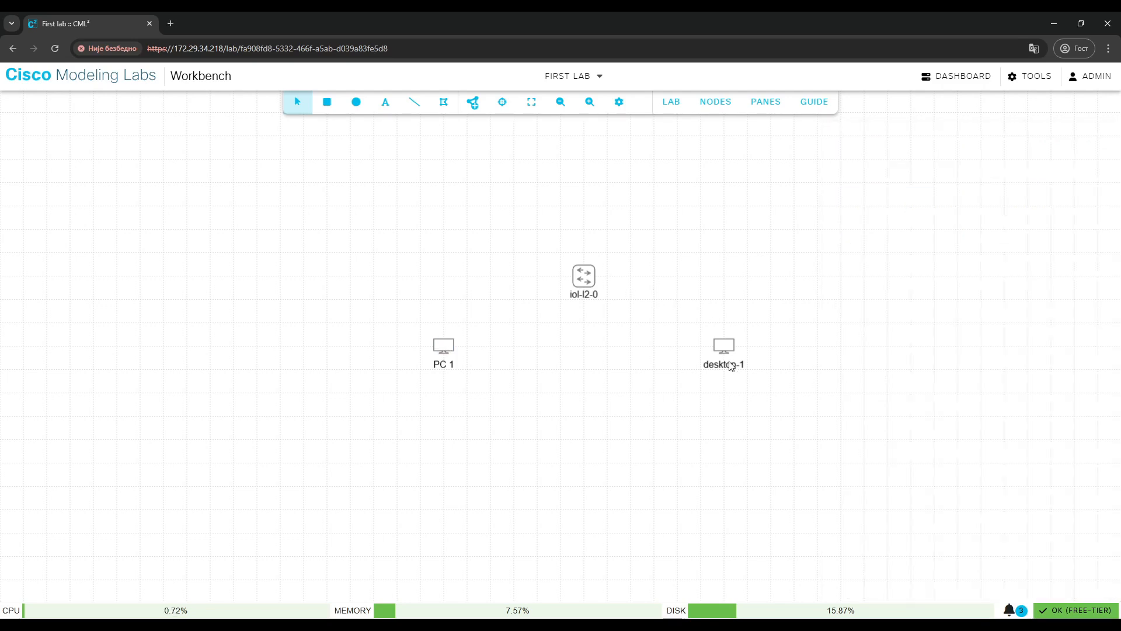
Rename the right desktop node to PC 2.
{"action": "left_click", "coordinate": [717, 344]}
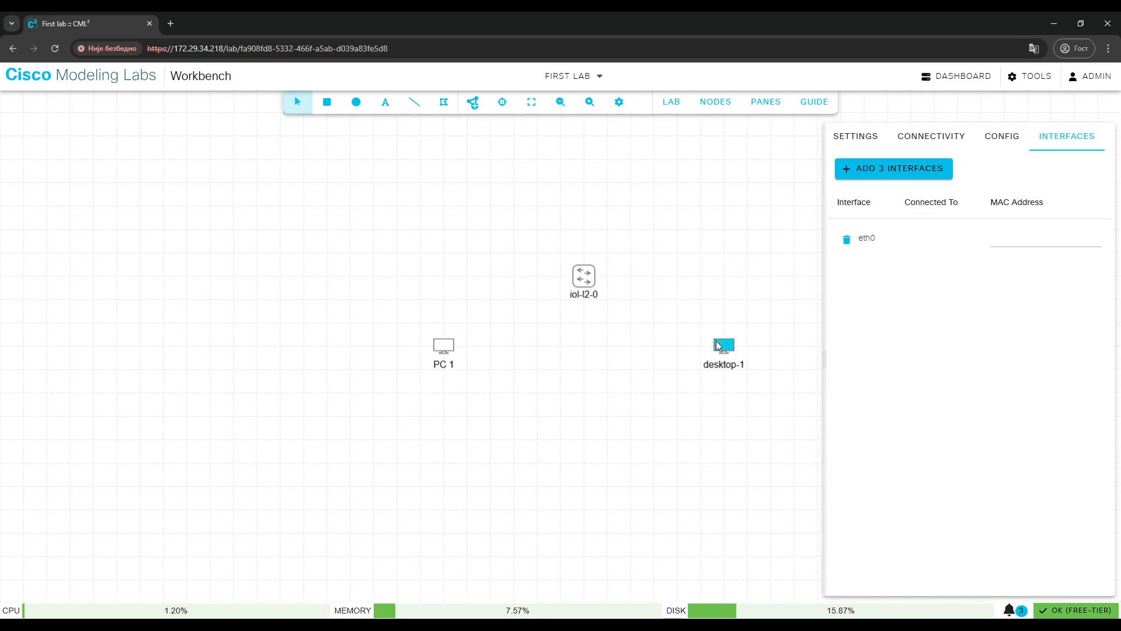
{"action": "left_click", "coordinate": [870, 143]}
{"action": "type", "text": "PC"}
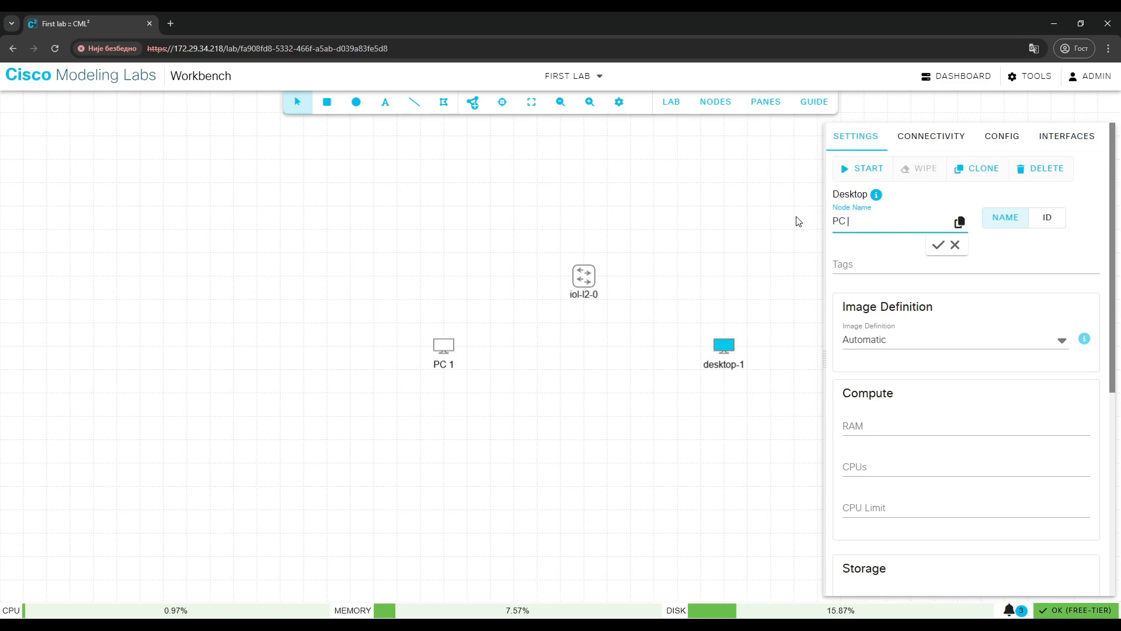
{"action": "left_click", "coordinate": [936, 245]}
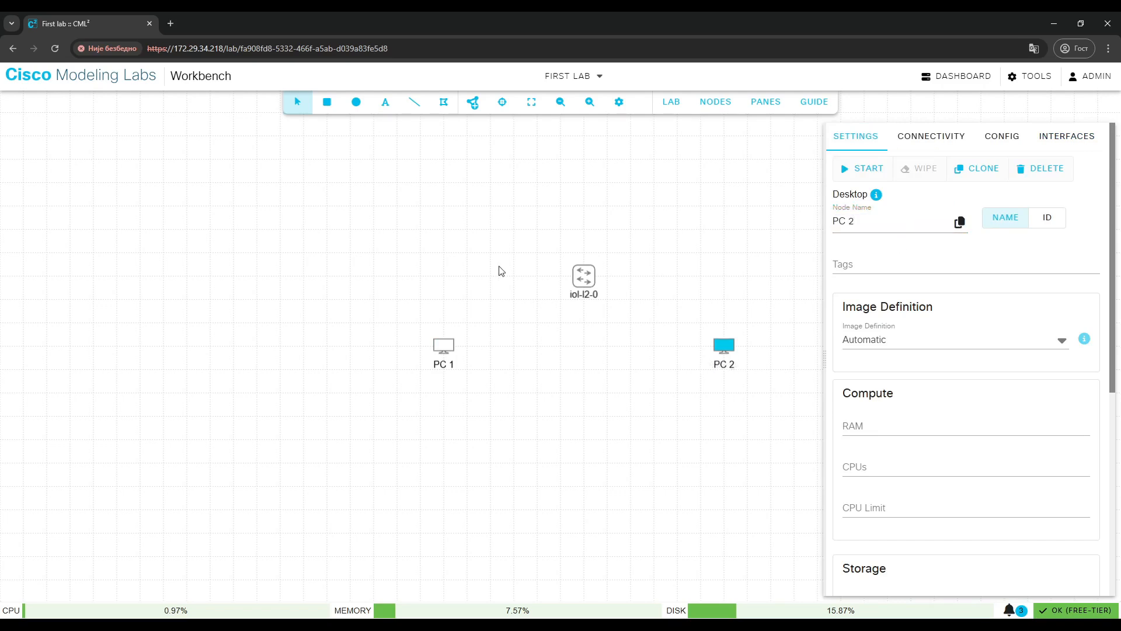
Rename the switch node to SW 1.
{"action": "left_click", "coordinate": [584, 277]}
{"action": "type", "text": "SW 1"}
{"action": "left_click", "coordinate": [938, 245]}
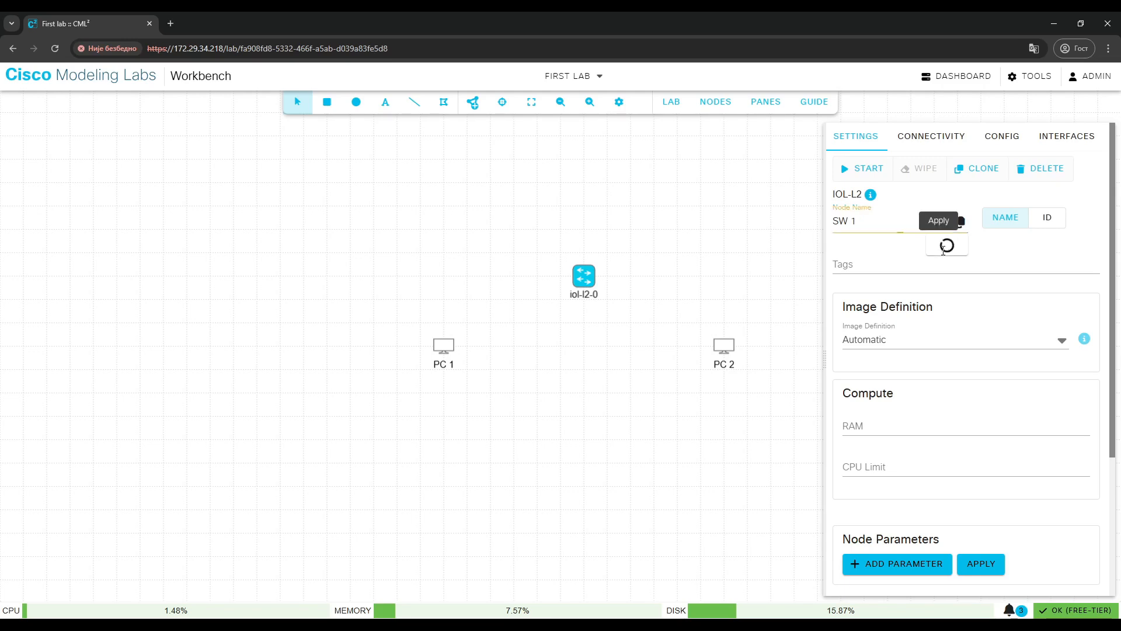
{"action": "left_click", "coordinate": [616, 447]}
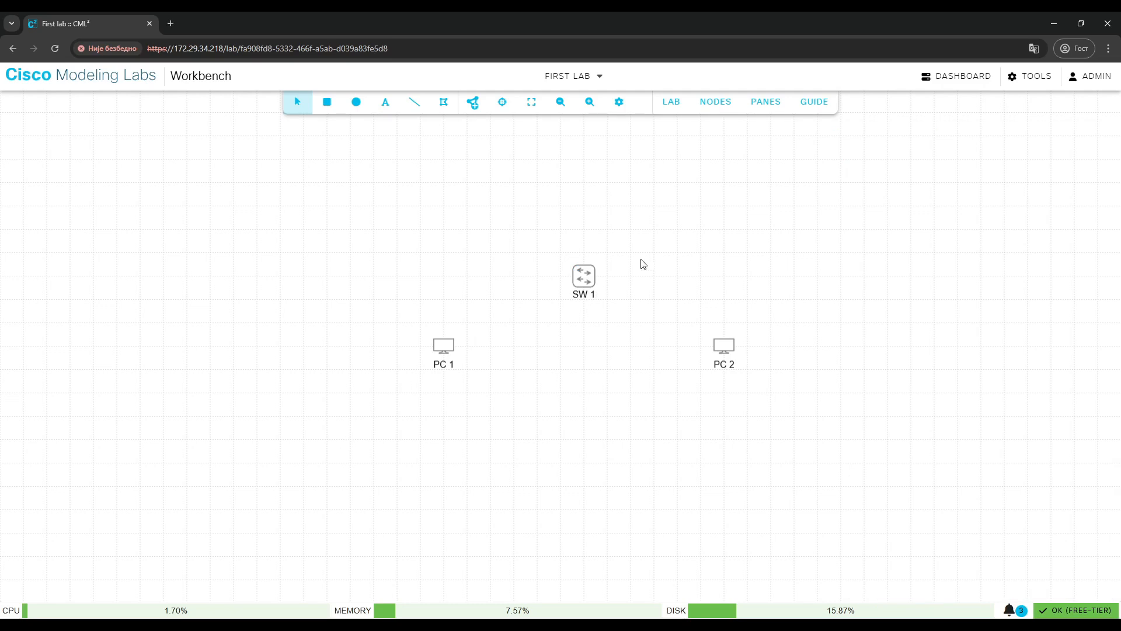
Link PC 1's eth0 interface to SW 1's Eth0/0.
{"action": "right_click", "coordinate": [450, 349]}
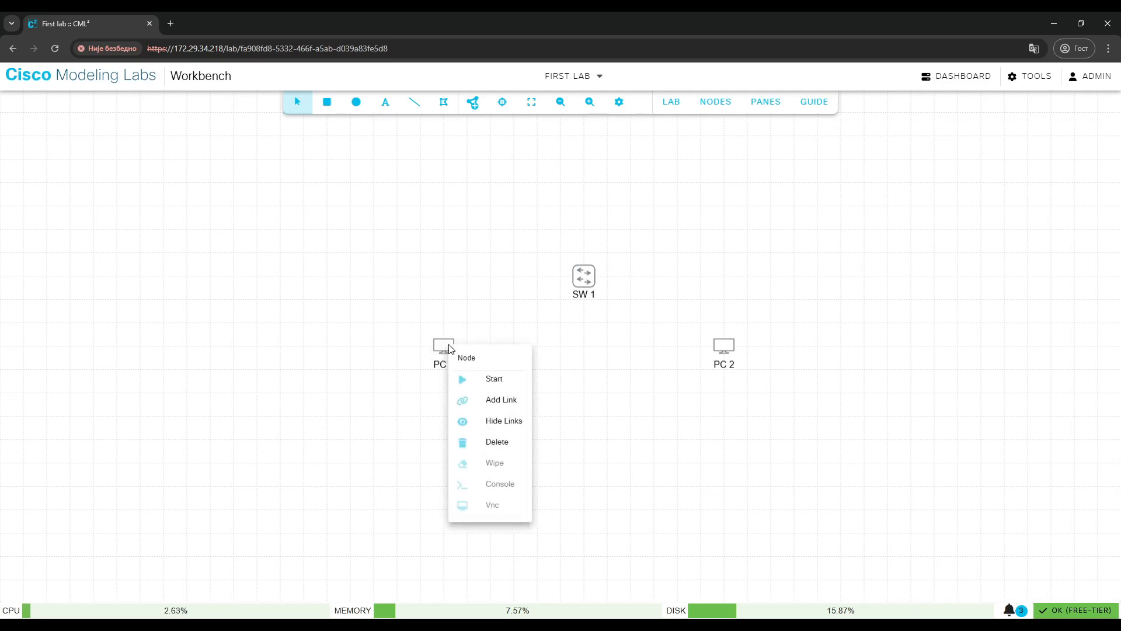
{"action": "left_click", "coordinate": [494, 403]}
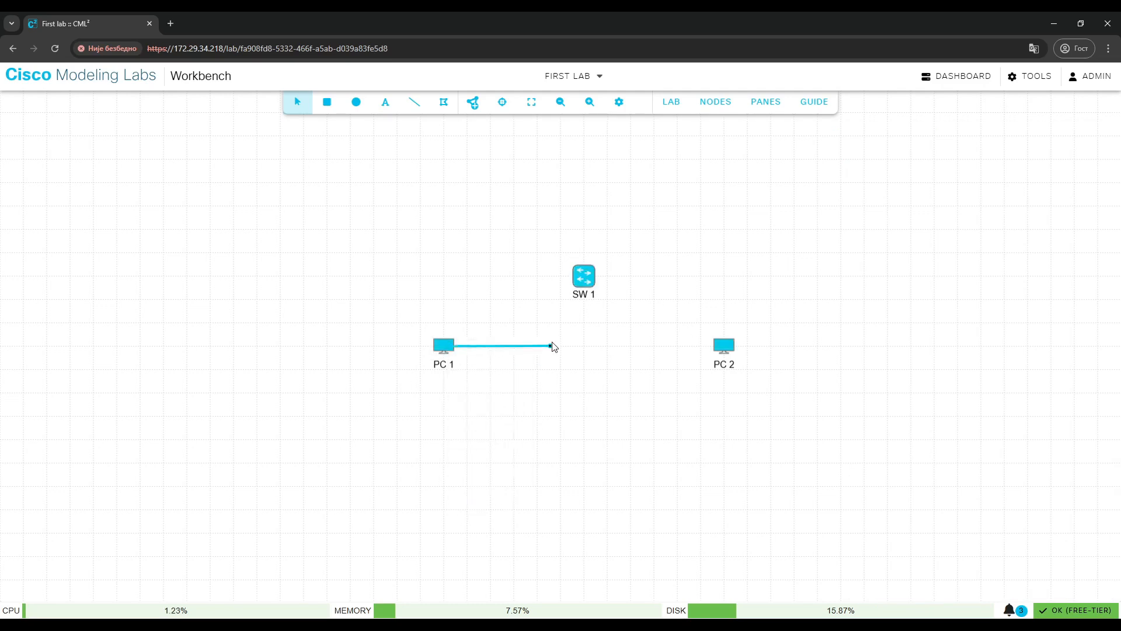
{"action": "left_click", "coordinate": [583, 278]}
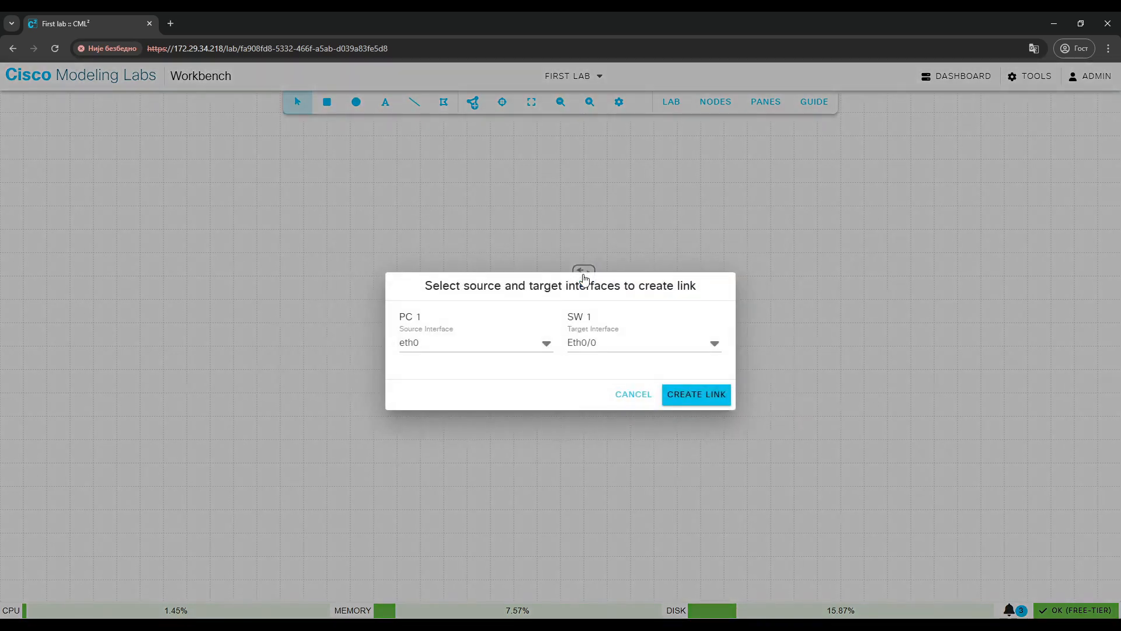
{"action": "left_click", "coordinate": [493, 343]}
{"action": "left_click", "coordinate": [477, 341]}
{"action": "left_click", "coordinate": [602, 345]}
{"action": "left_click", "coordinate": [597, 349]}
{"action": "left_click", "coordinate": [700, 399]}
Link SW 1's Eth0/1 interface to PC 2's eth0.
{"action": "right_click", "coordinate": [590, 281]}
{"action": "left_click", "coordinate": [642, 336]}
{"action": "left_click", "coordinate": [724, 346]}
{"action": "left_click", "coordinate": [705, 397]}
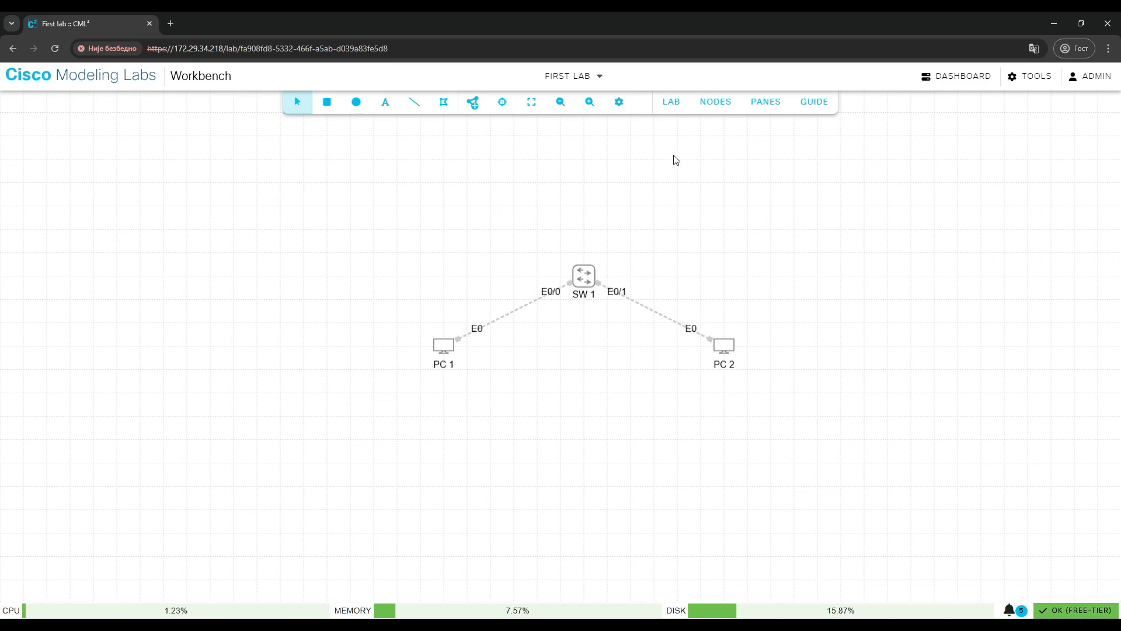
Start the whole lab.
{"action": "right_click", "coordinate": [439, 354]}
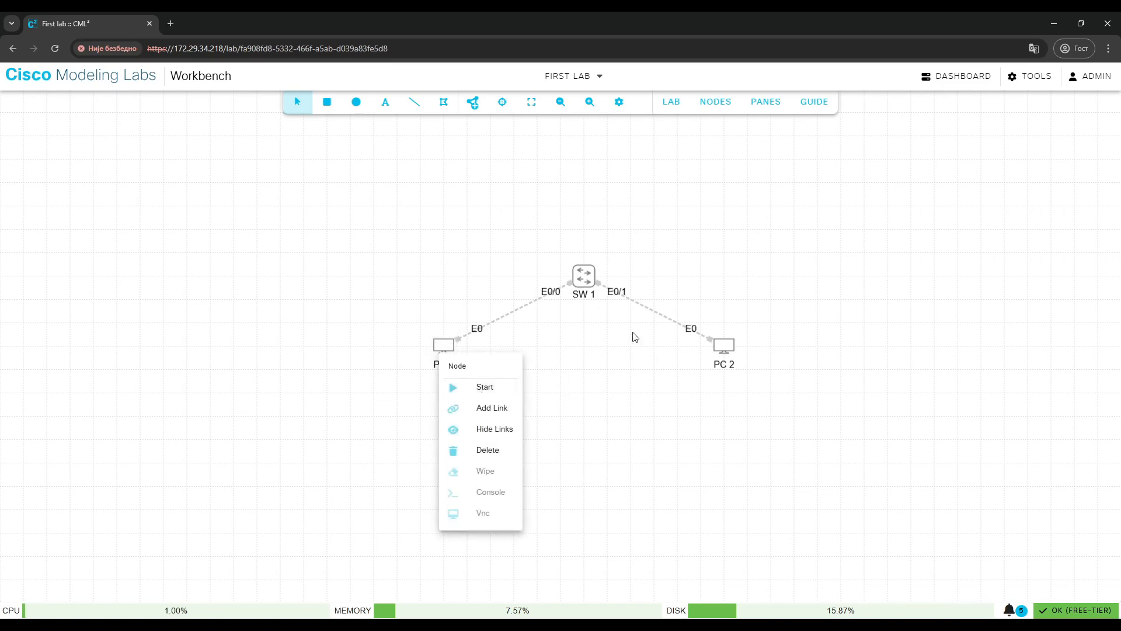
{"action": "left_click", "coordinate": [656, 352]}
{"action": "left_click", "coordinate": [673, 104]}
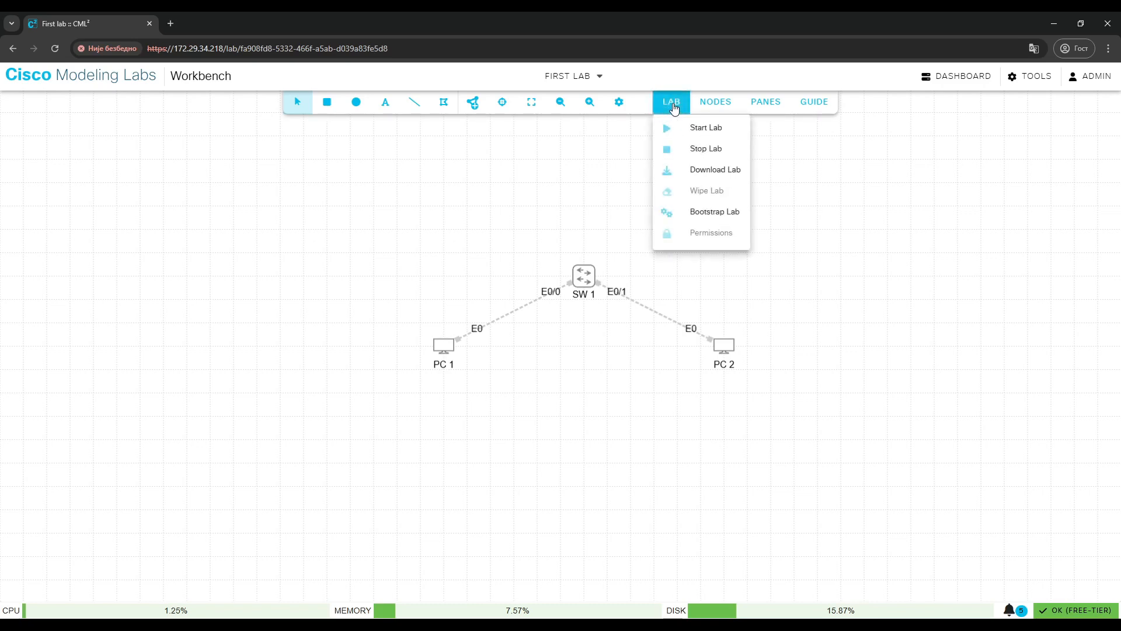
{"action": "left_click", "coordinate": [671, 129]}
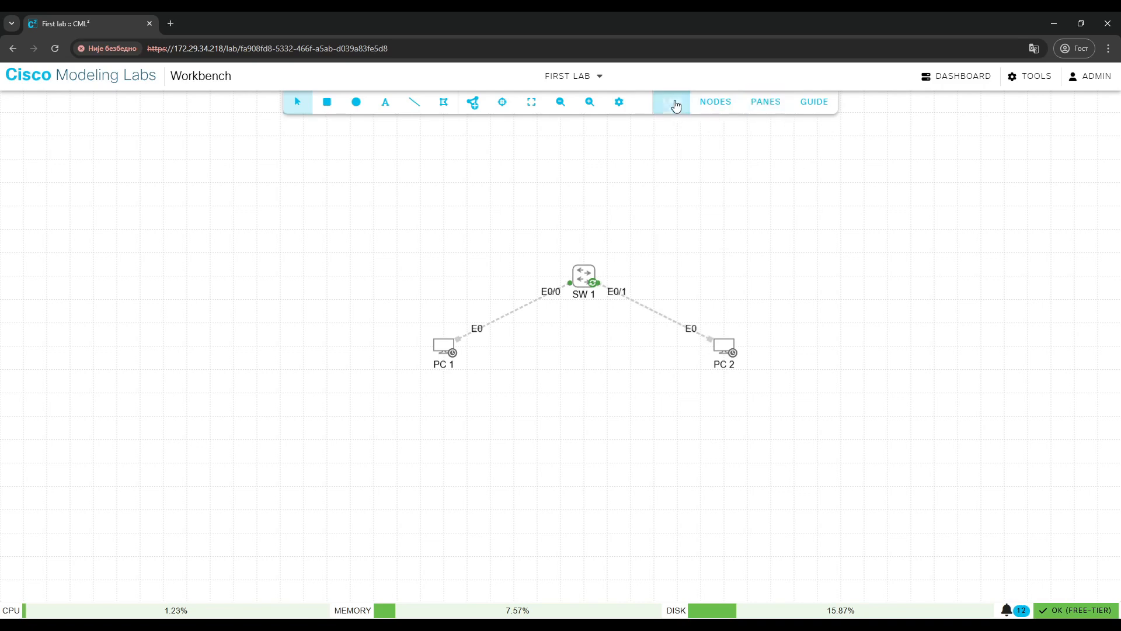
Open the nodes list and select SW 1 in it.
{"action": "left_click", "coordinate": [714, 105]}
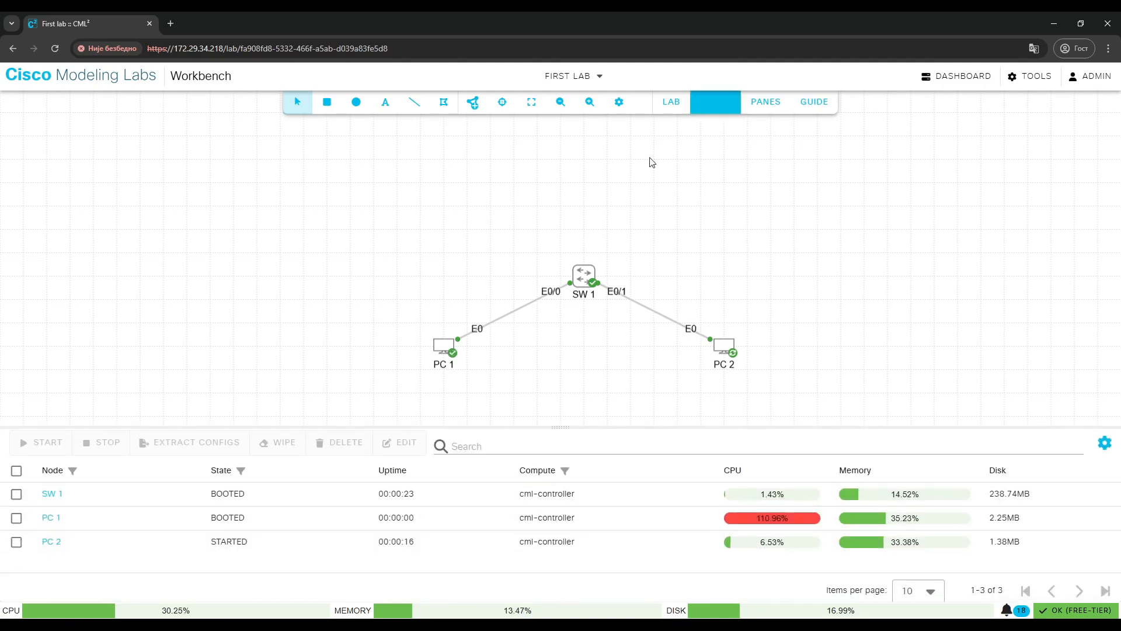
{"action": "left_click", "coordinate": [16, 494]}
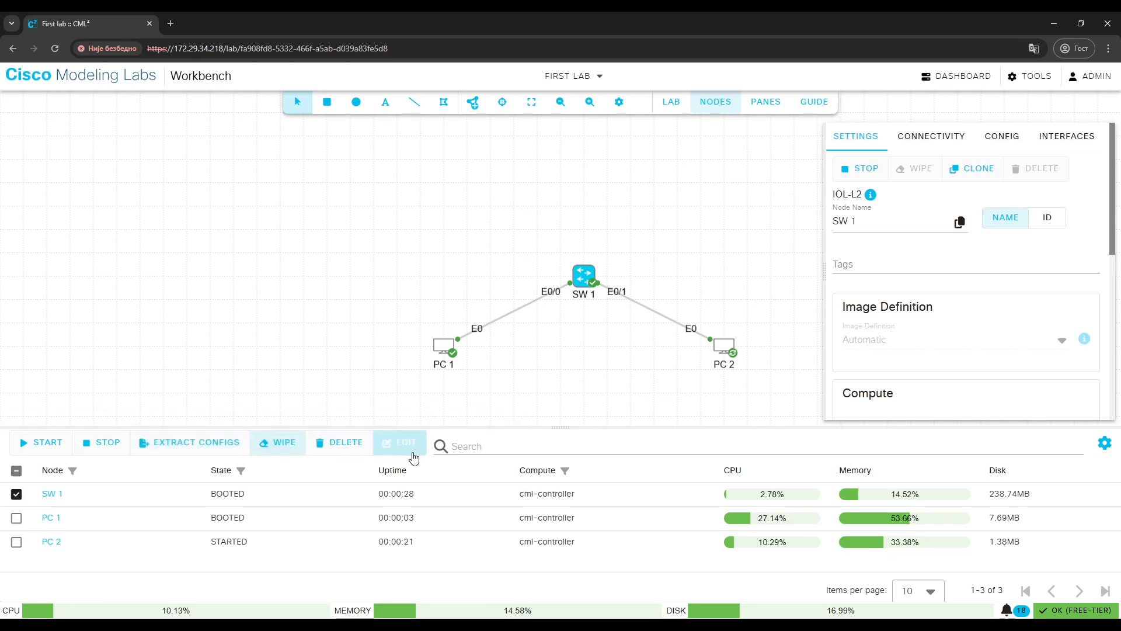
Close the nodes list and open a console on PC 1.
{"action": "left_click", "coordinate": [16, 494]}
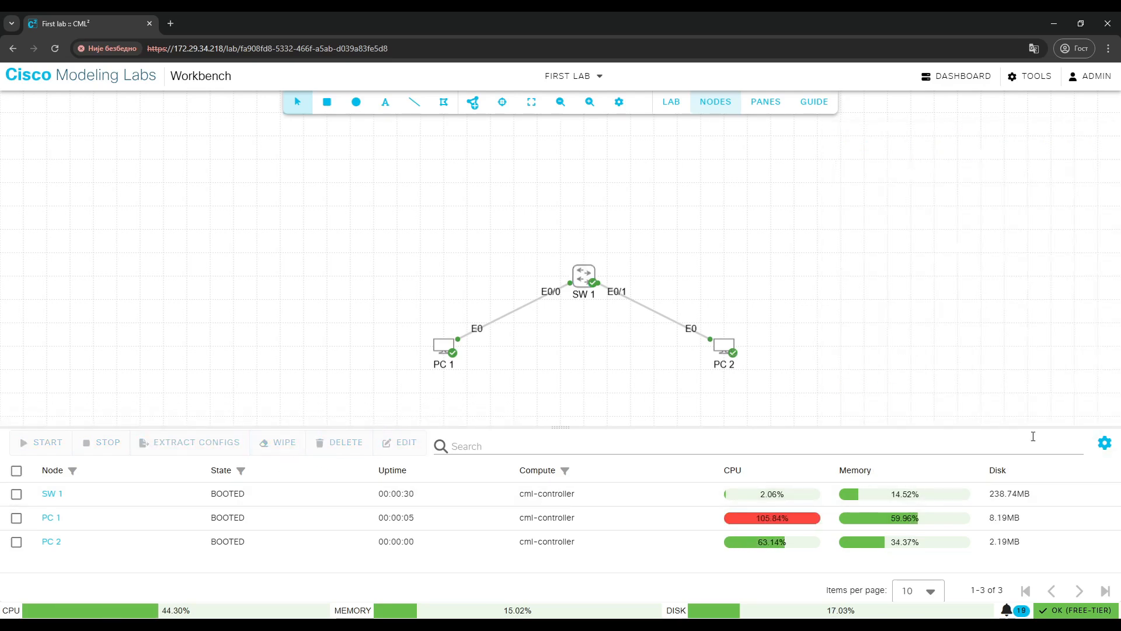
{"action": "left_click", "coordinate": [713, 104]}
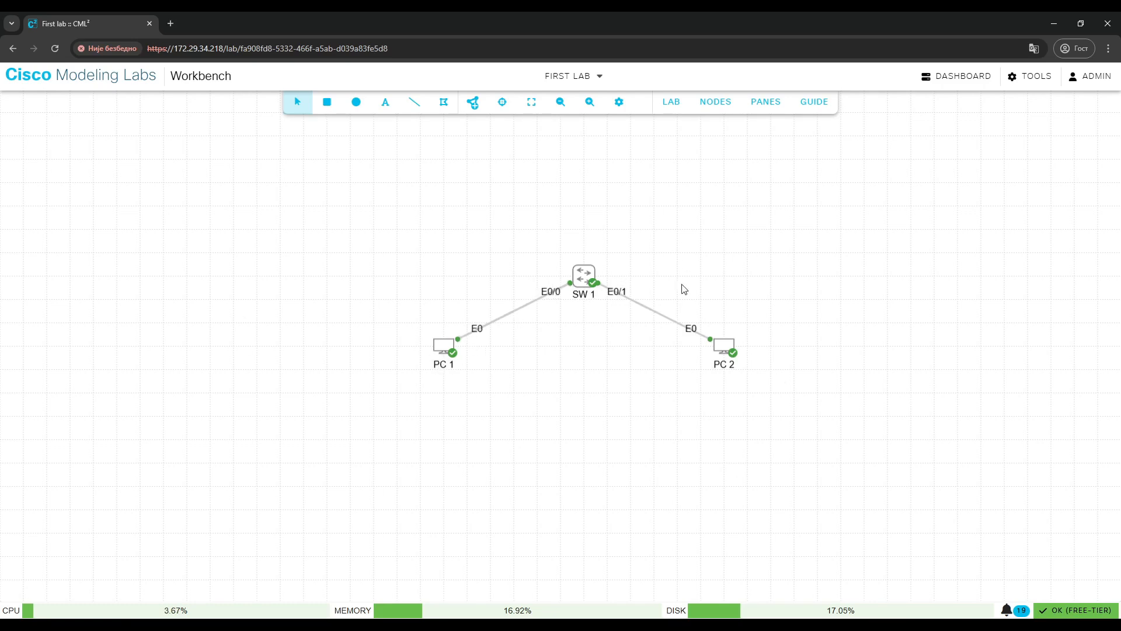
{"action": "left_click", "coordinate": [442, 349]}
{"action": "right_click", "coordinate": [440, 350]}
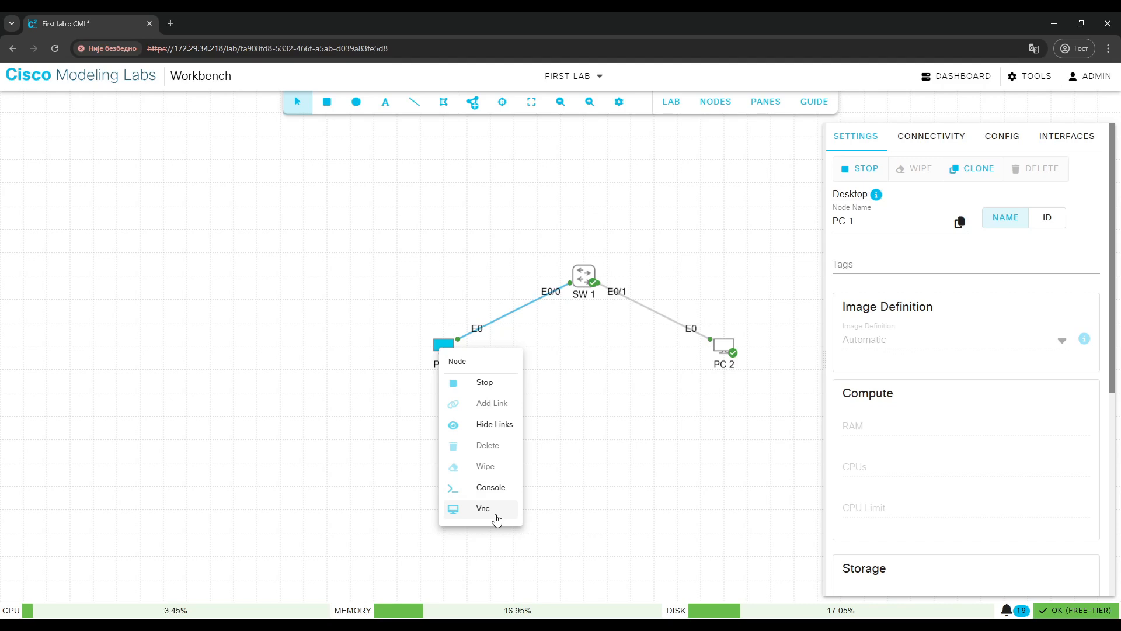
{"action": "left_click", "coordinate": [491, 491]}
{"action": "left_click", "coordinate": [538, 538]}
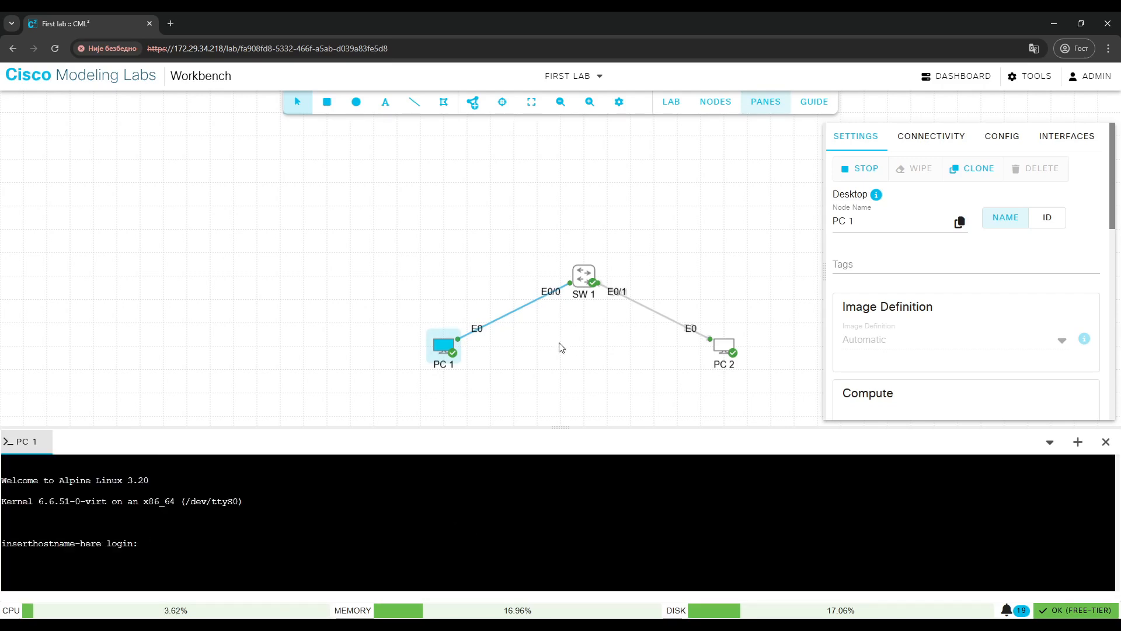
Check PC 1's configured credentials and log in to its console with that username and password.
{"action": "left_click", "coordinate": [1002, 138]}
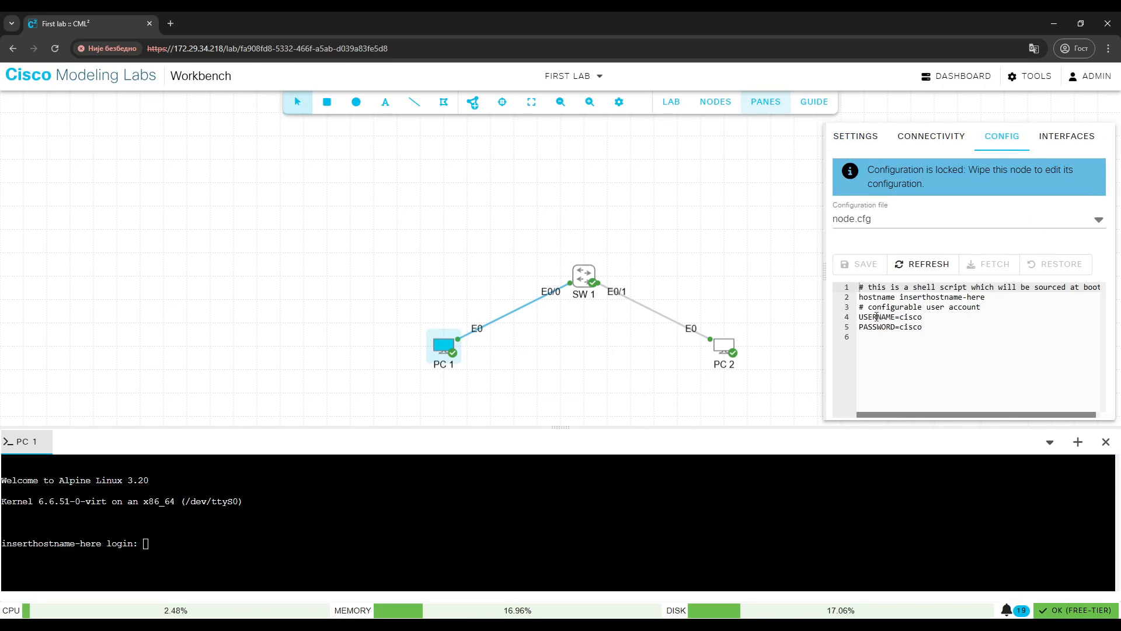
{"action": "type", "text": "cisco"}
{"action": "key", "text": "Return"}
{"action": "type", "text": "cisco"}
{"action": "key", "text": "Return"}
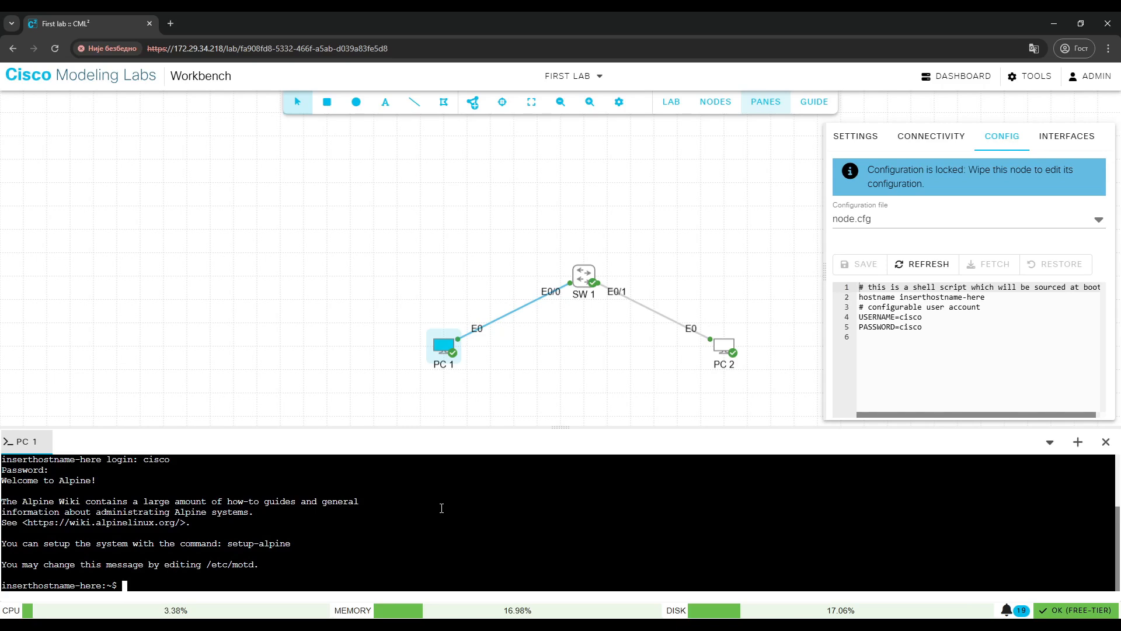
Assign PC 1's eth0 the IP address 192.168.1.2 with netmask 255.255.255.0 using sudo ifconfig.
{"action": "type", "text": "sudo ifconfig eth0 102."}
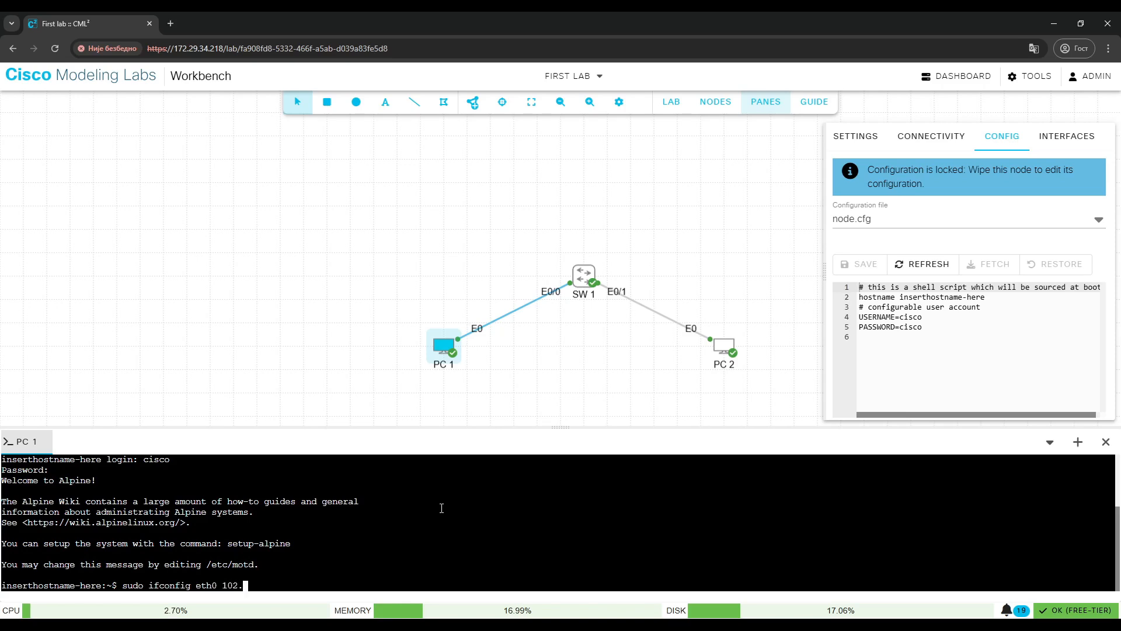
{"action": "key", "text": "BackSpace"}
{"action": "key", "text": "BackSpace"}
{"action": "key", "text": "BackSpace"}
{"action": "type", "text": "92.168.1.2 netmask 255.255.255.0"}
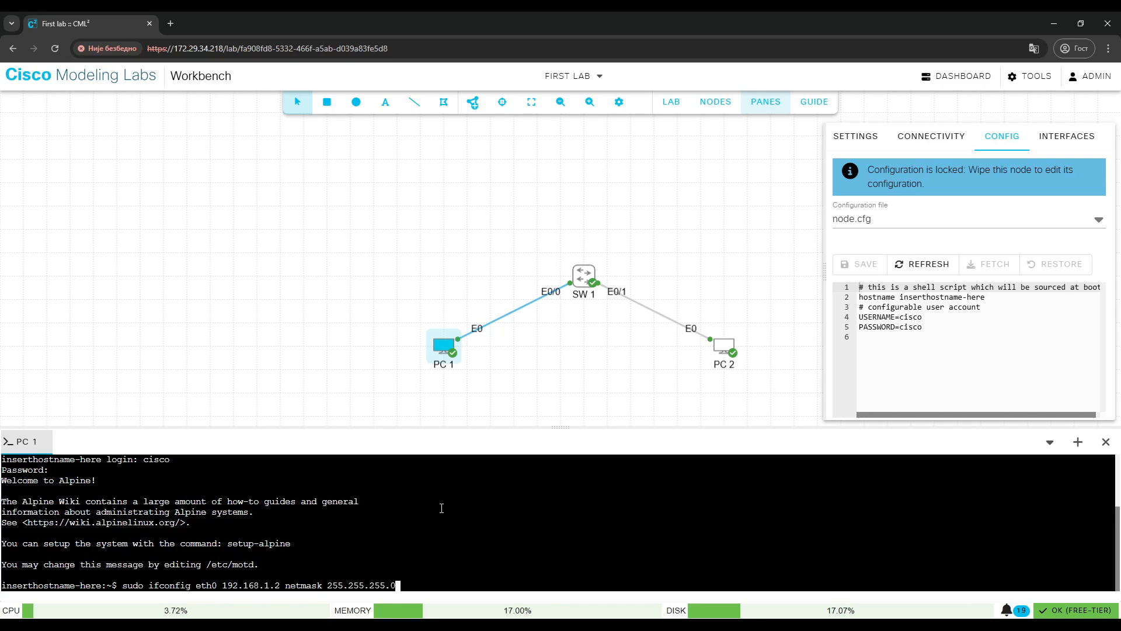
{"action": "key", "text": "Return"}
List PC 1's interface addresses with ip address and highlight the eth0 address.
{"action": "type", "text": "ip address"}
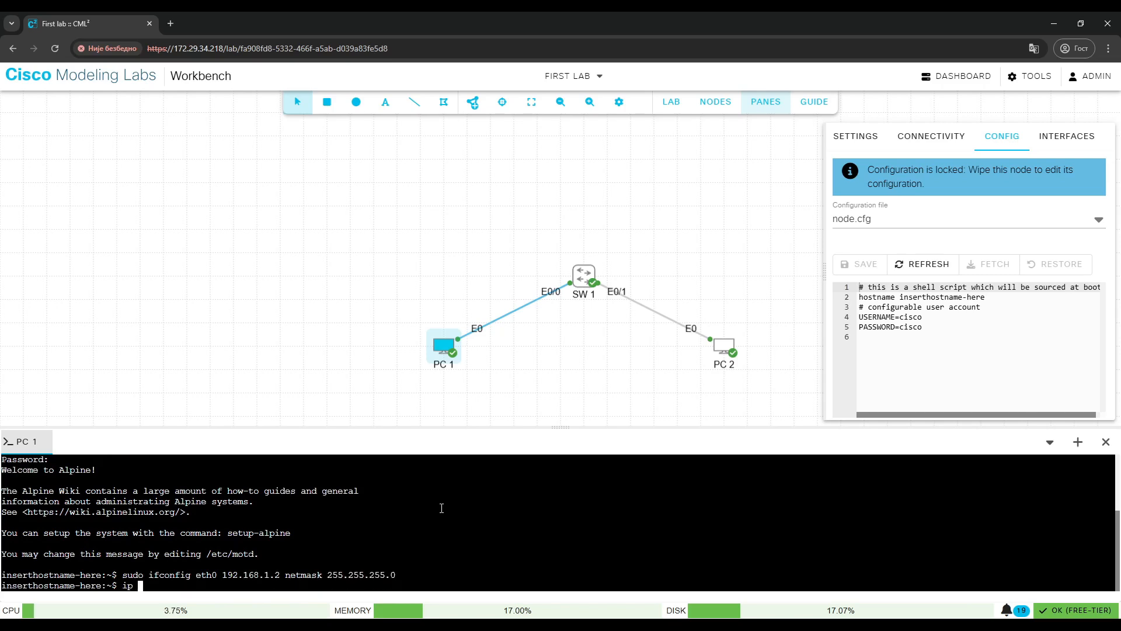
{"action": "key", "text": "Return"}
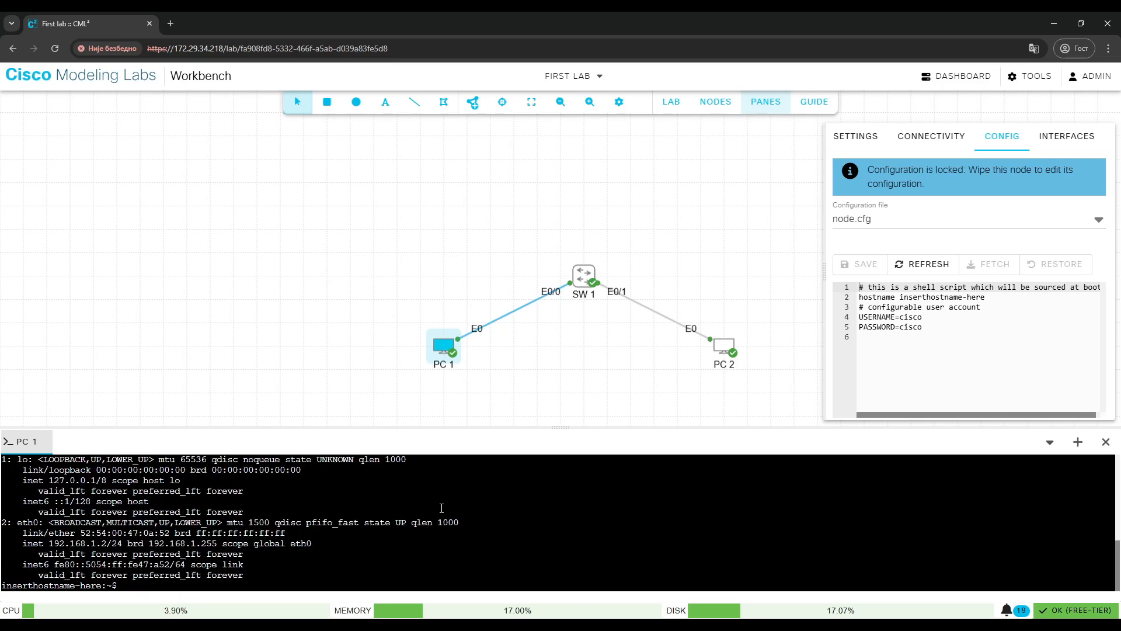
{"action": "left_click_drag", "start_coordinate": [14, 526], "coordinate": [122, 544]}
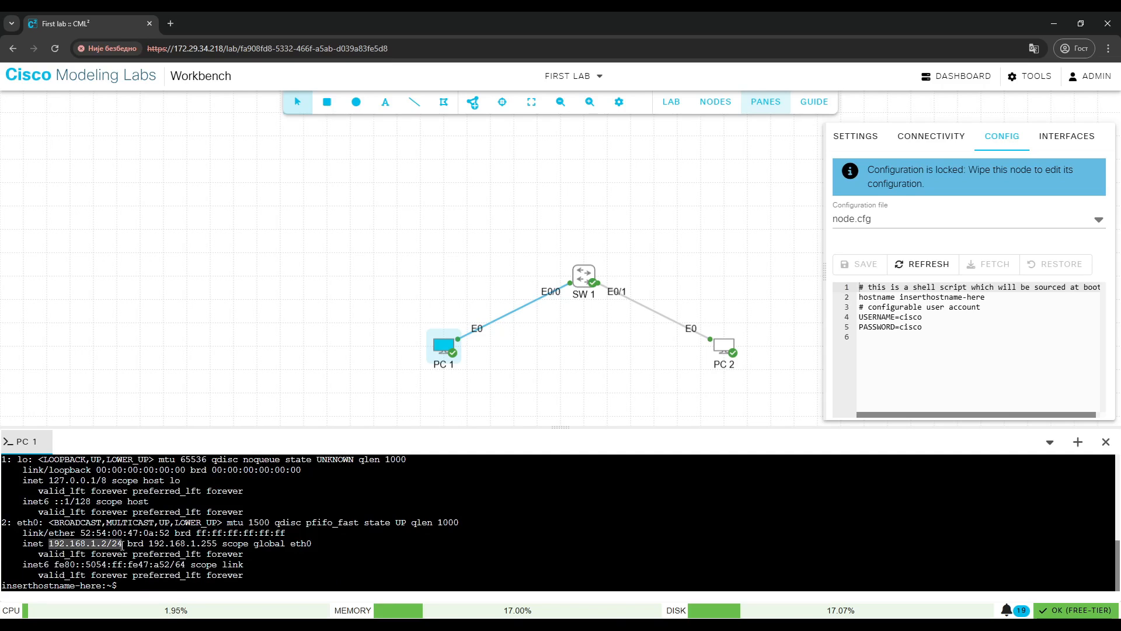
Open a console on PC 2.
{"action": "left_click", "coordinate": [725, 350]}
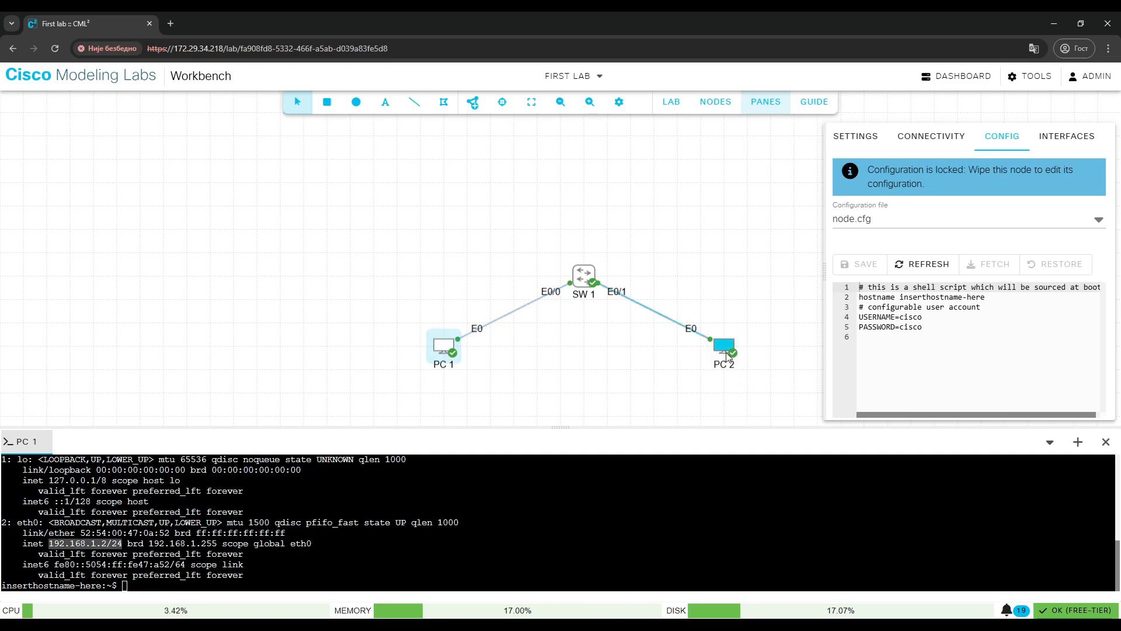
{"action": "right_click", "coordinate": [726, 353]}
{"action": "left_click", "coordinate": [770, 495]}
{"action": "left_click", "coordinate": [554, 539]}
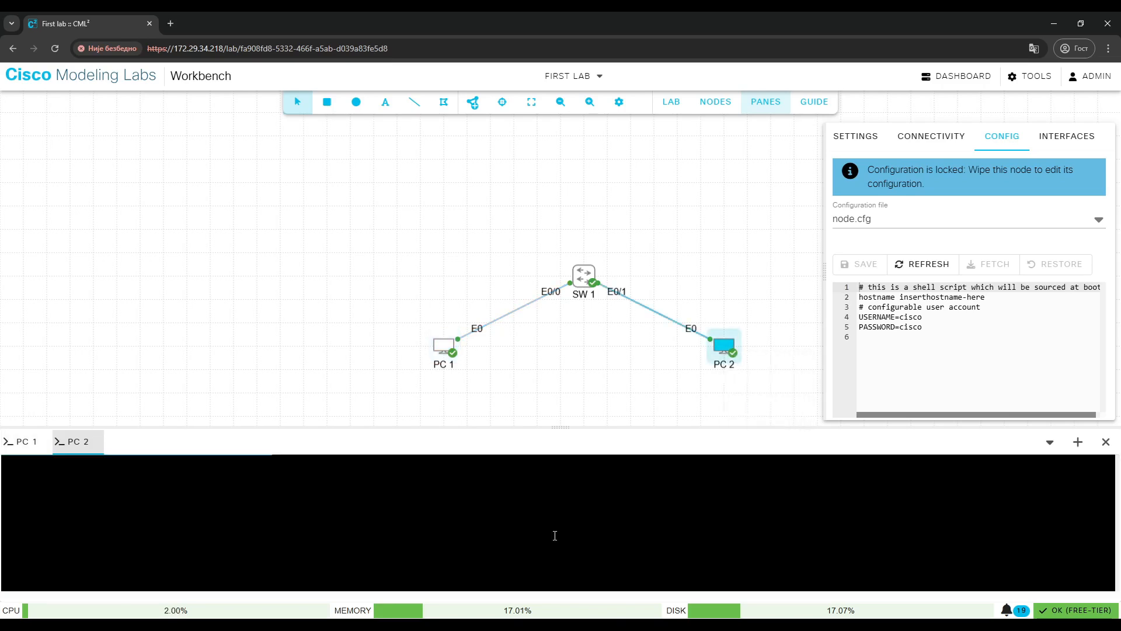
Log in to PC 2's console with the configured username and password.
{"action": "type", "text": "cisco"}
{"action": "key", "text": "Return"}
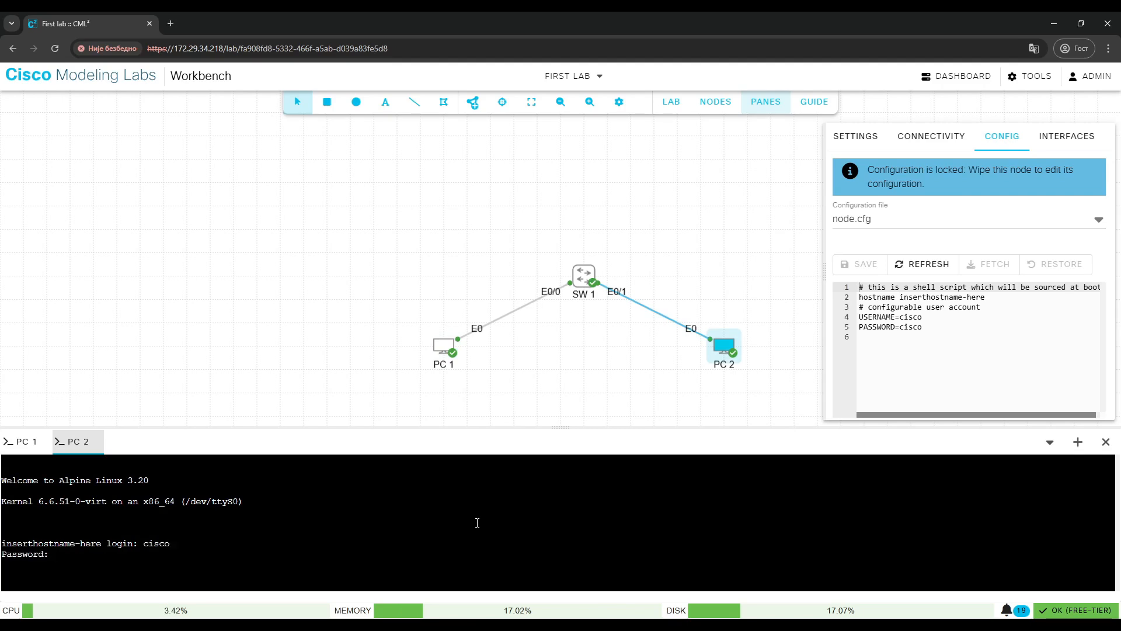
{"action": "type", "text": "cisco"}
{"action": "key", "text": "Return"}
Assign PC 2's eth0 the IP address 192.168.1.3 with netmask 255.255.255.0 using sudo ifconfig.
{"action": "type", "text": "sudo ifconfig eth"}
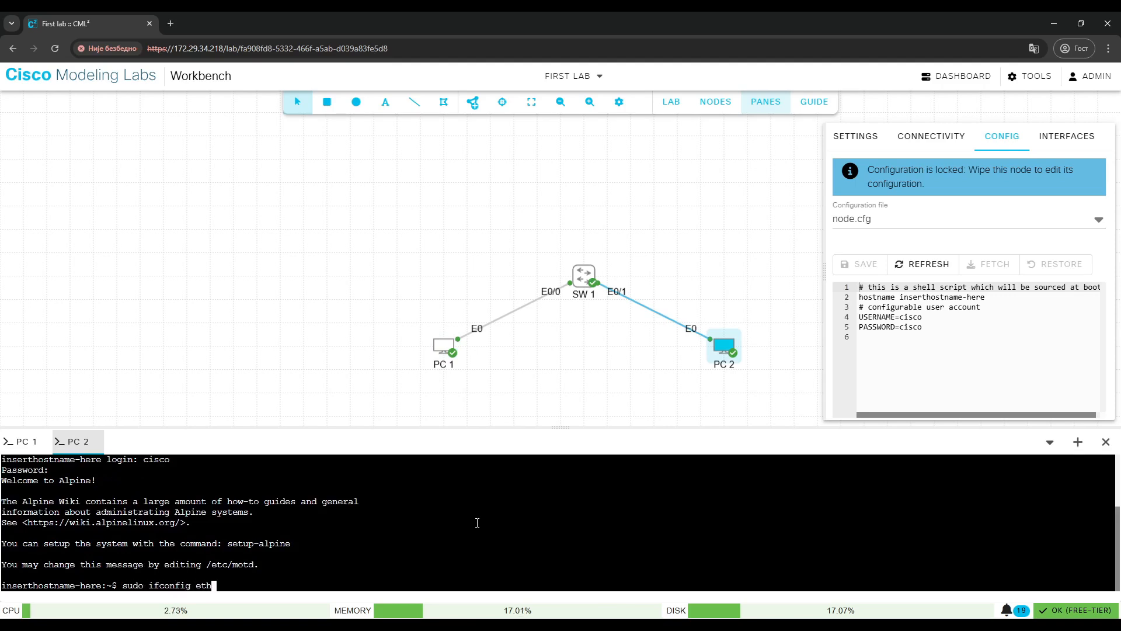
{"action": "type", "text": "0 192.168.1.3 netmask 255.255.255.0"}
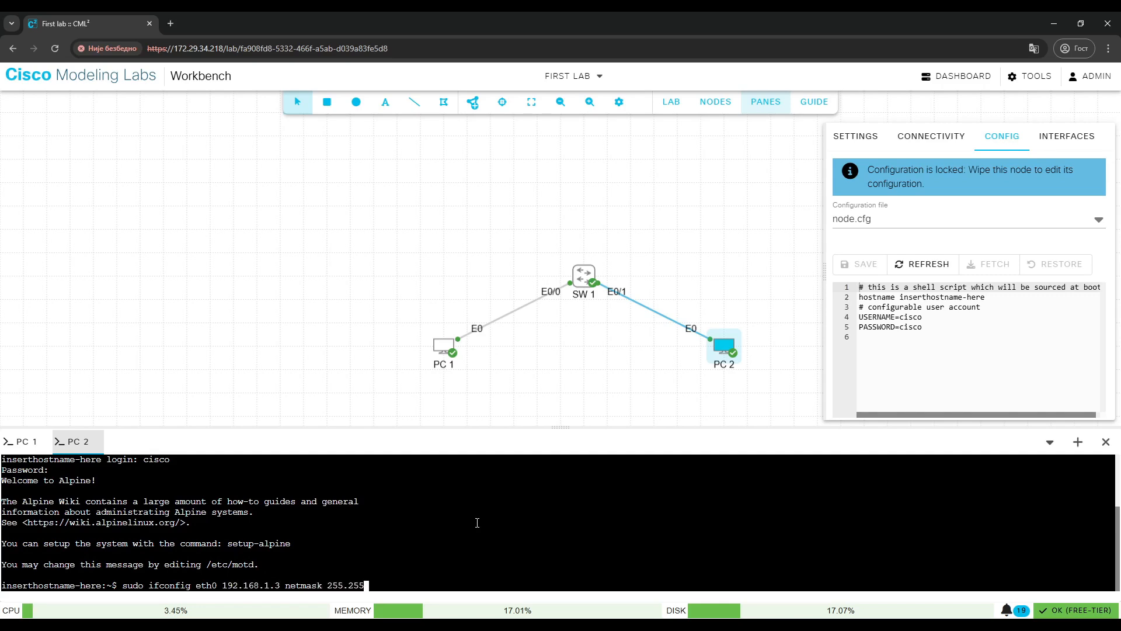
{"action": "key", "text": "Return"}
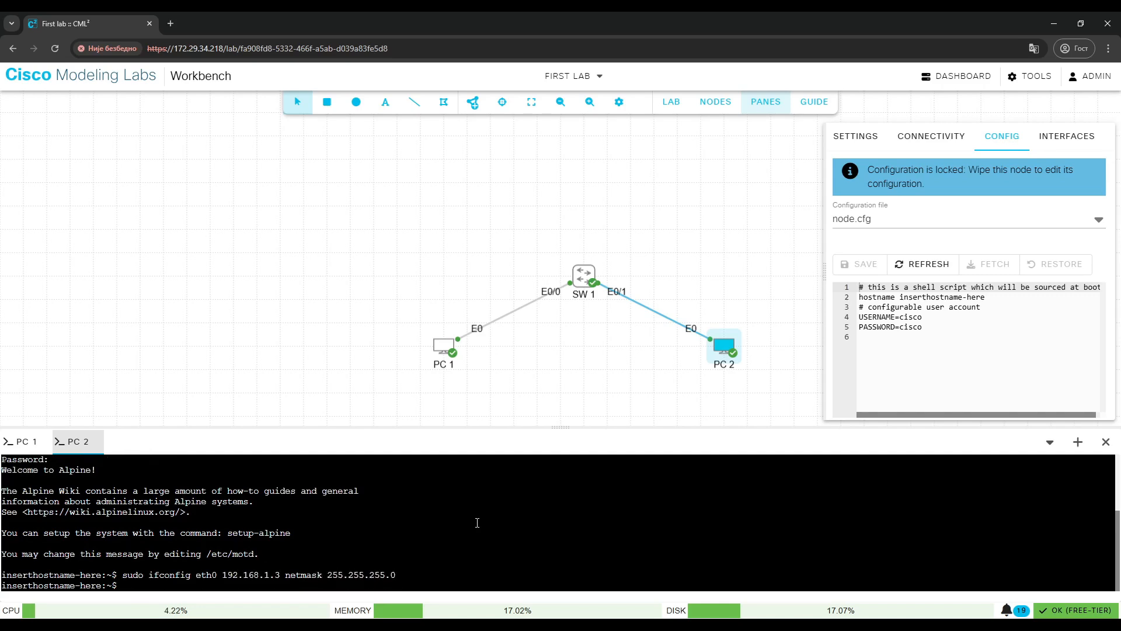
Ping 192.168.1.2 from PC 2 and stop the ping.
{"action": "key", "text": "Return"}
{"action": "key", "text": "Return"}
{"action": "type", "text": "p"}
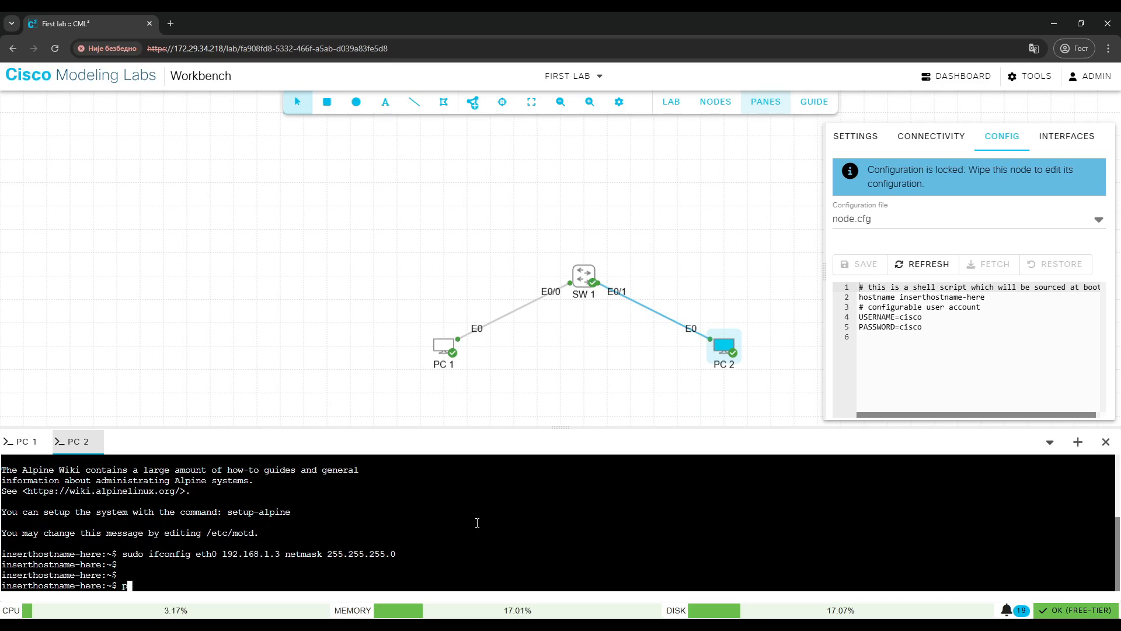
{"action": "type", "text": "ing 192.168.1.2"}
{"action": "key", "text": "Return"}
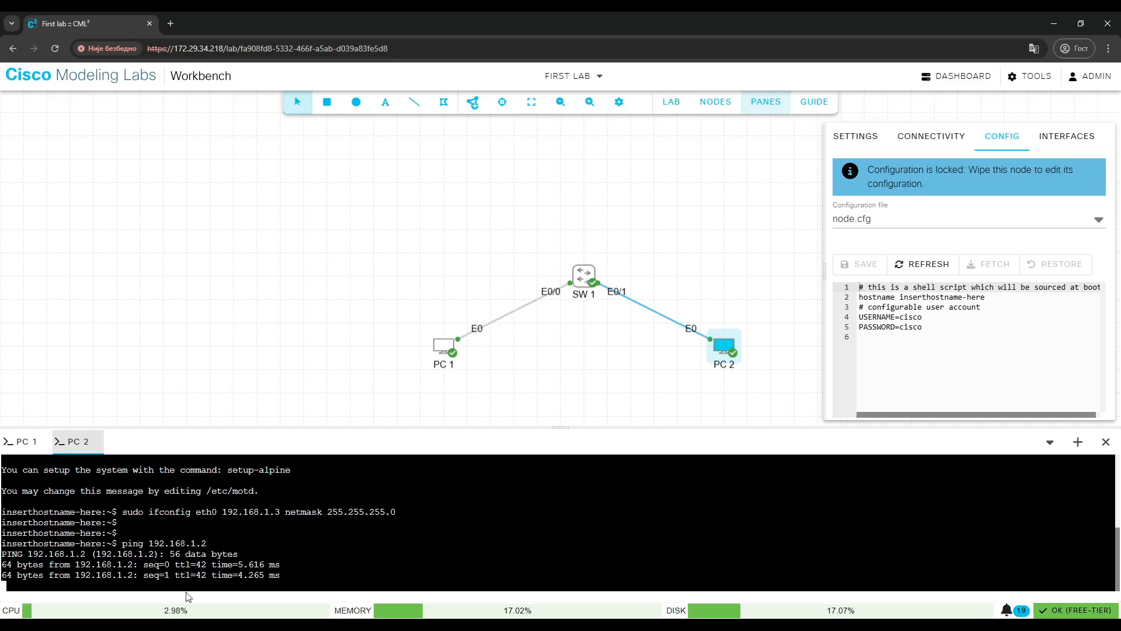
{"action": "key", "text": "ctrl+c"}
Return to PC 1's console, ping 192.168.1.3 and stop the ping.
{"action": "left_click", "coordinate": [443, 341]}
{"action": "right_click", "coordinate": [445, 349]}
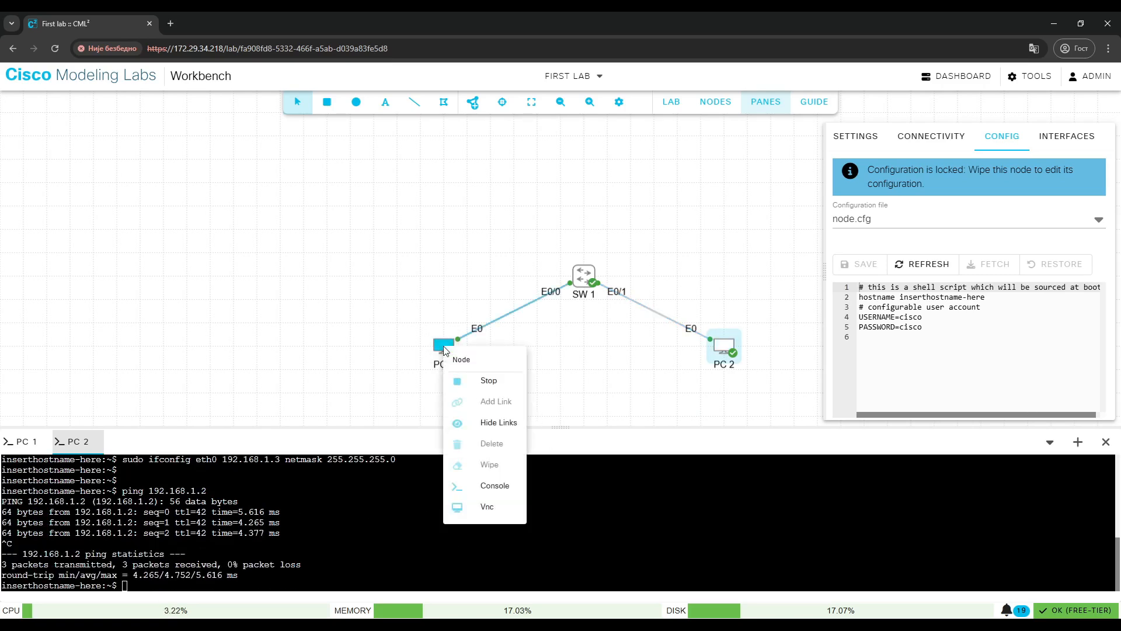
{"action": "left_click", "coordinate": [444, 350]}
{"action": "left_click", "coordinate": [22, 441]}
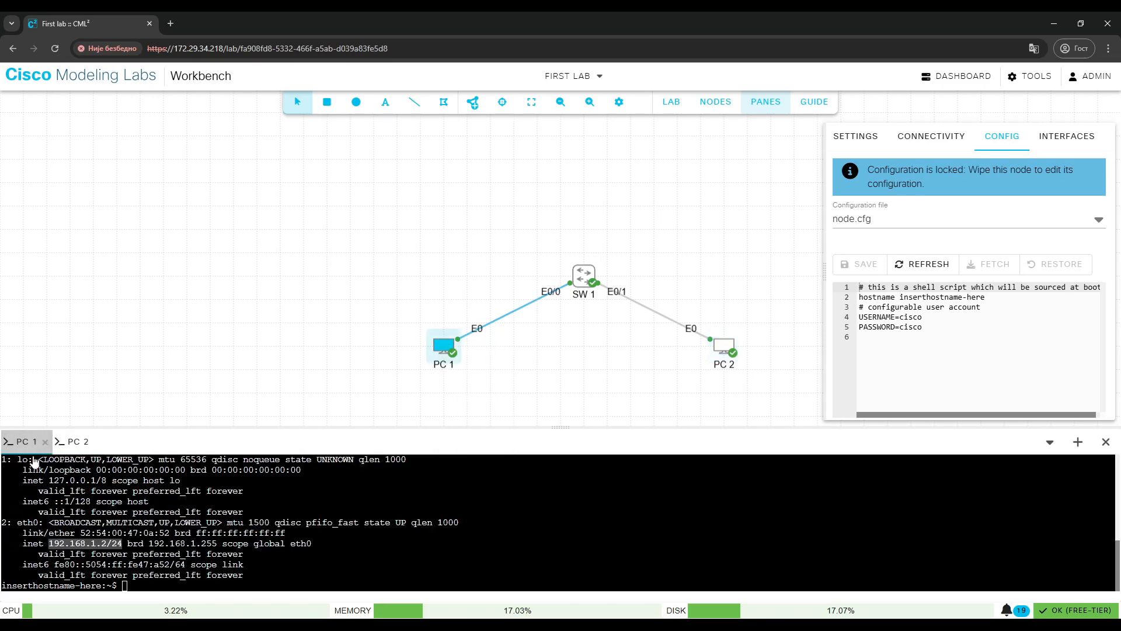
{"action": "type", "text": "ping 19"}
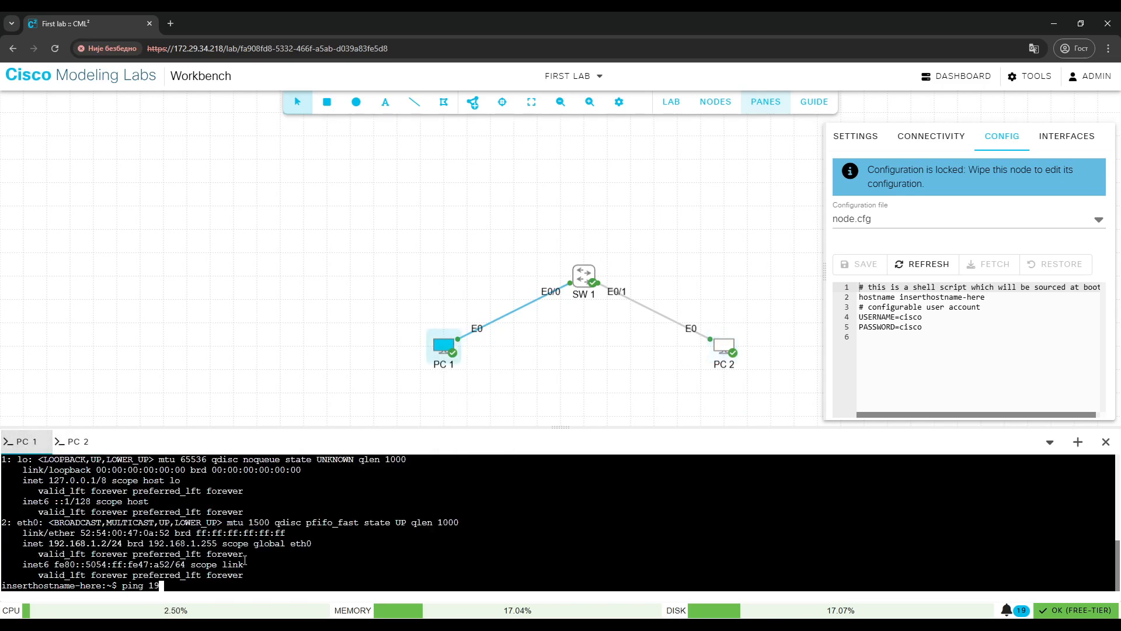
{"action": "type", "text": "2.168.1.3"}
{"action": "key", "text": "Return"}
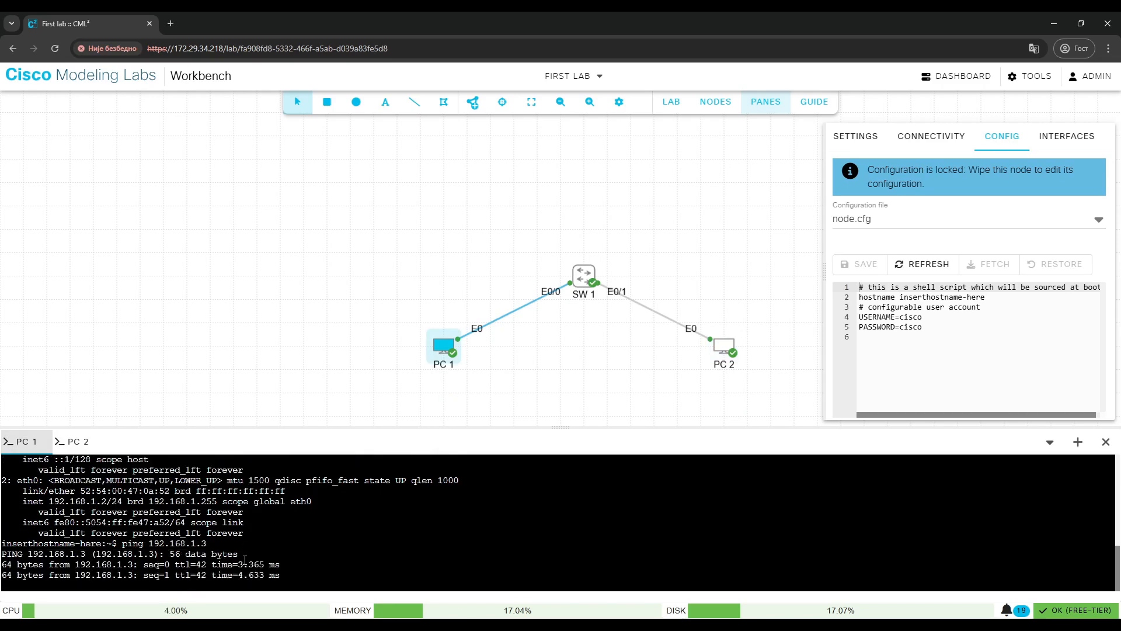
{"action": "key", "text": "ctrl+c"}
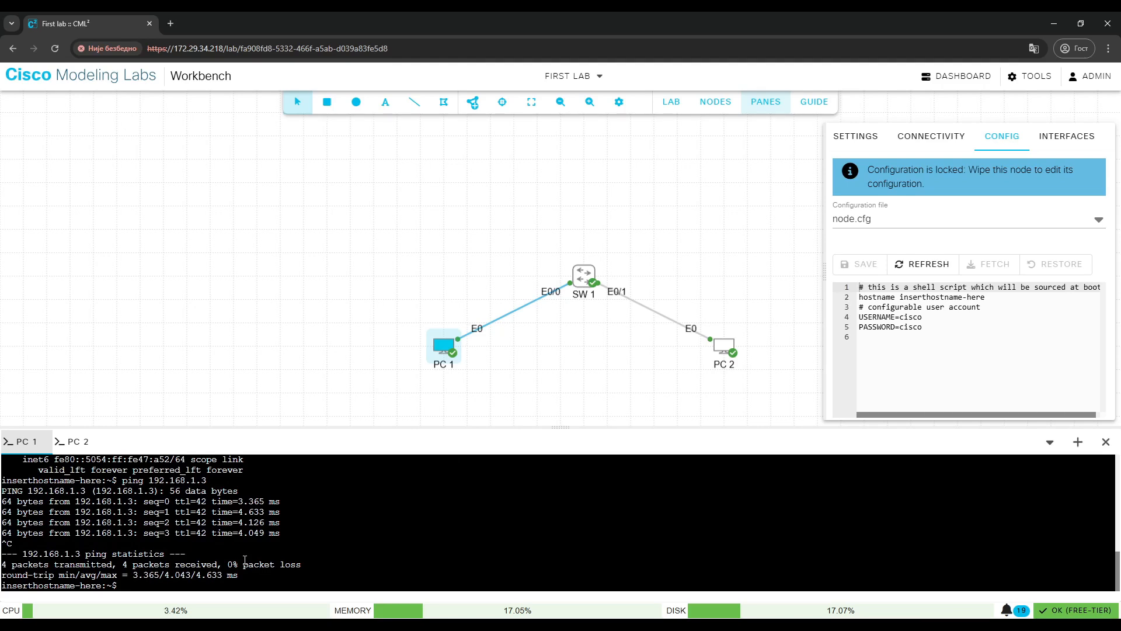
Close the console panel and view PC 1's connectivity details.
{"action": "left_click", "coordinate": [1105, 441]}
{"action": "left_click", "coordinate": [931, 138]}
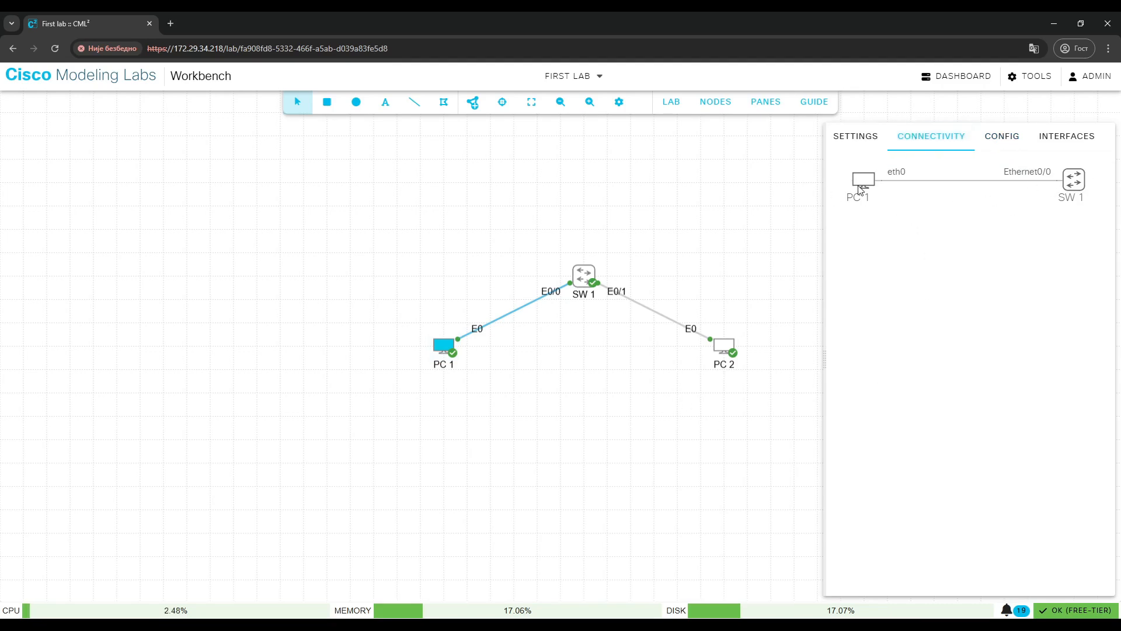
{"action": "left_click", "coordinate": [745, 222]}
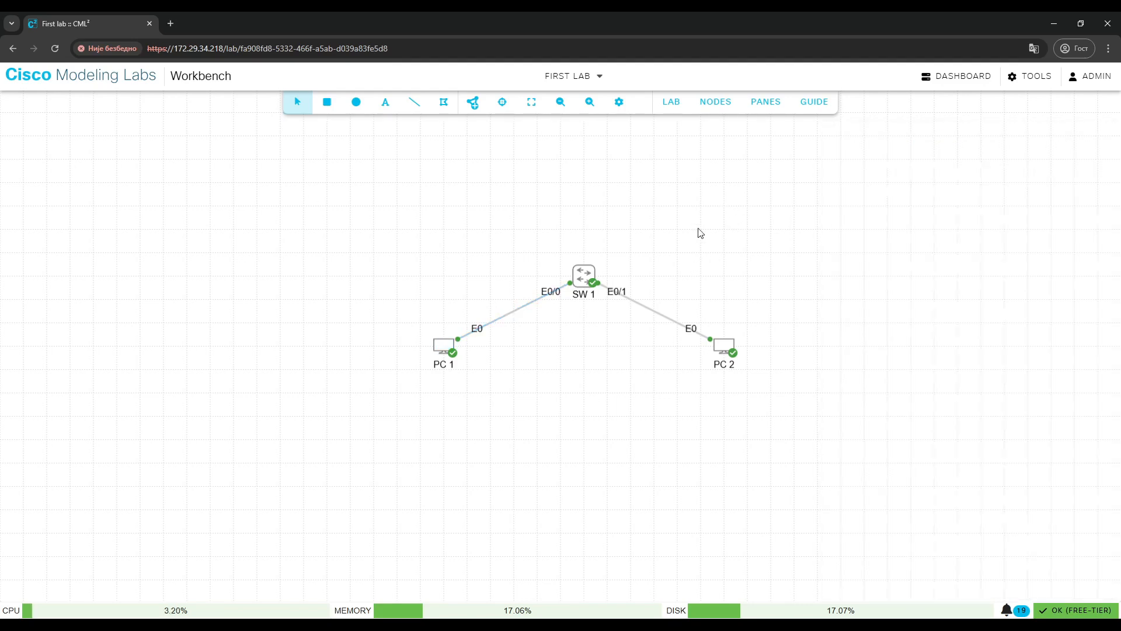
Stop the whole lab and wipe it.
{"action": "left_click", "coordinate": [677, 108]}
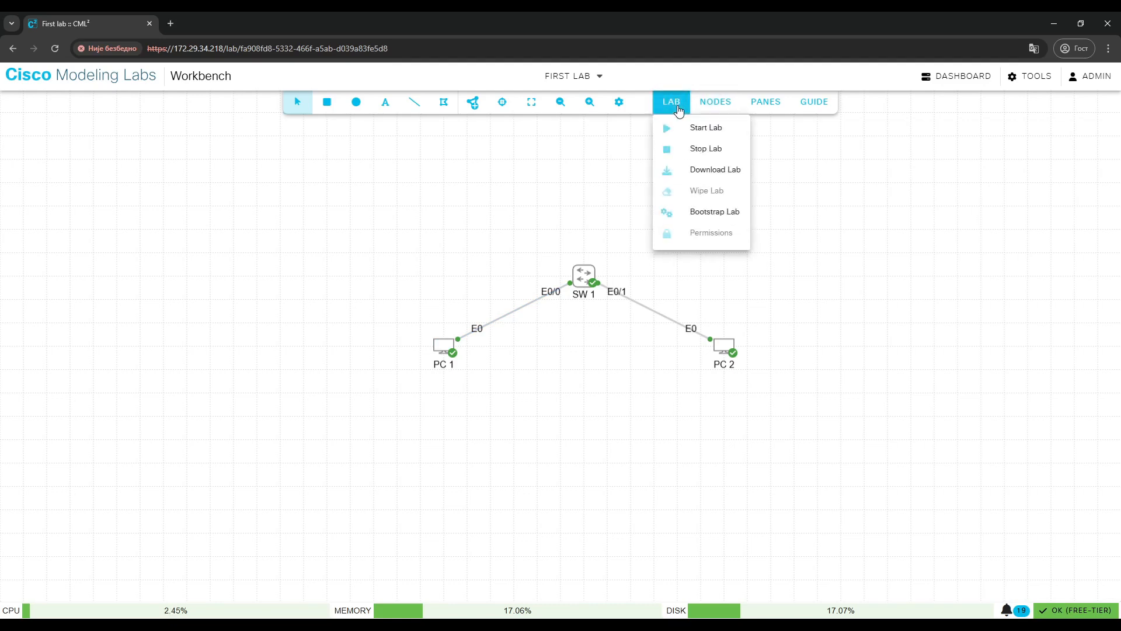
{"action": "left_click", "coordinate": [677, 151]}
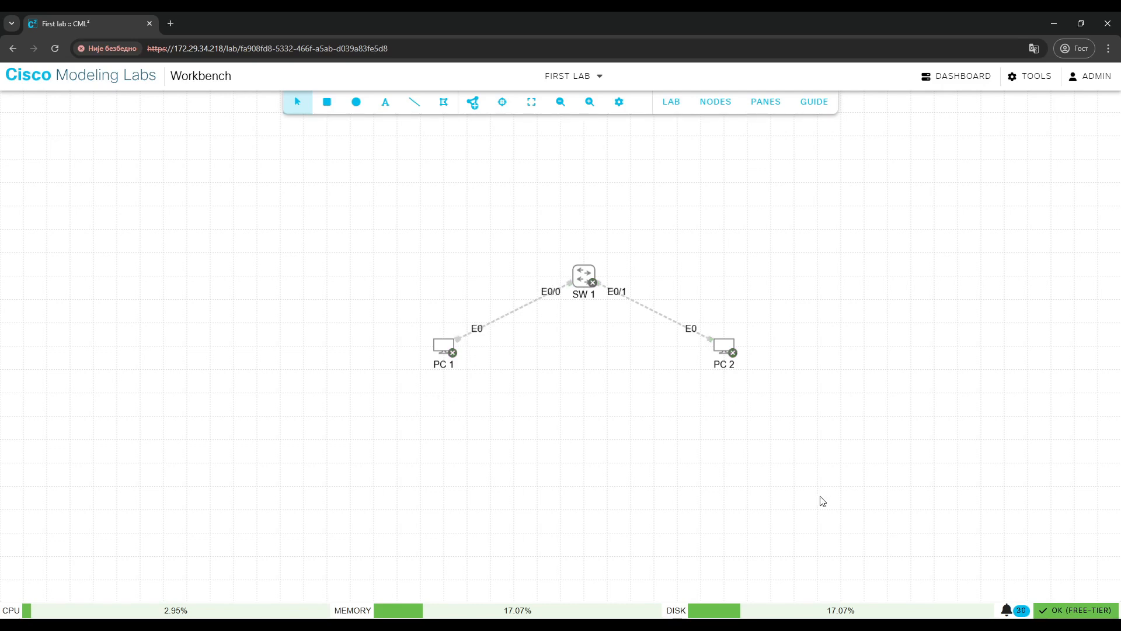
{"action": "left_click", "coordinate": [670, 105]}
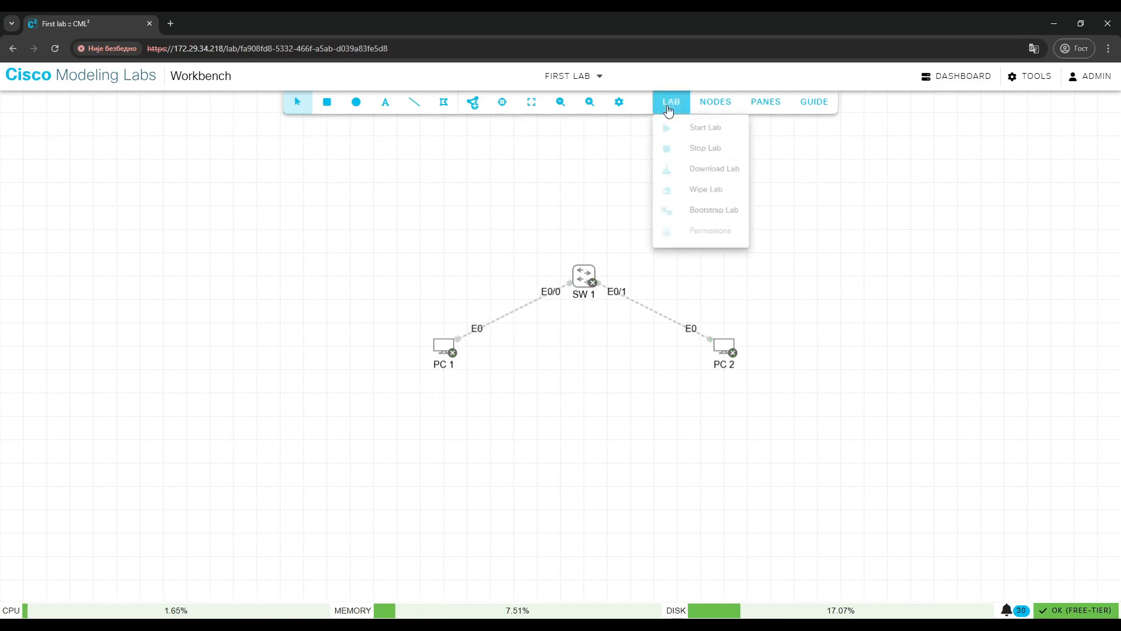
{"action": "left_click", "coordinate": [693, 192]}
{"action": "left_click", "coordinate": [816, 378]}
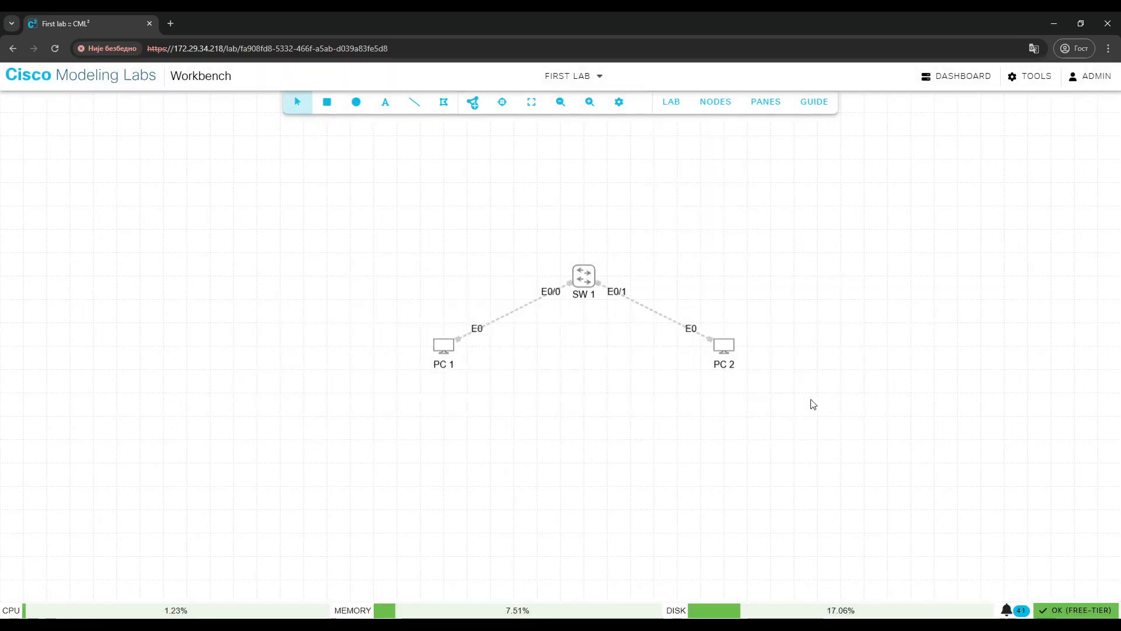
Delete PC 1, SW 1 and PC 2 from the canvas.
{"action": "right_click", "coordinate": [442, 345]}
{"action": "left_click", "coordinate": [493, 451]}
{"action": "left_click", "coordinate": [667, 377]}
{"action": "right_click", "coordinate": [587, 283]}
{"action": "left_click", "coordinate": [638, 375]}
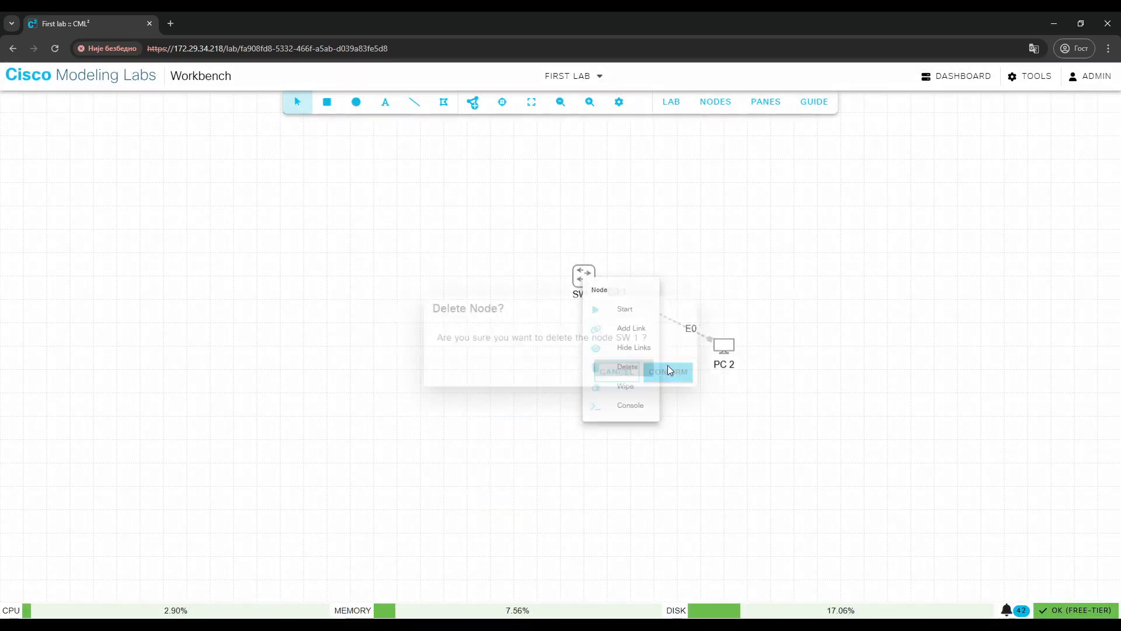
{"action": "left_click", "coordinate": [689, 377]}
{"action": "right_click", "coordinate": [737, 357]}
{"action": "left_click", "coordinate": [762, 450]}
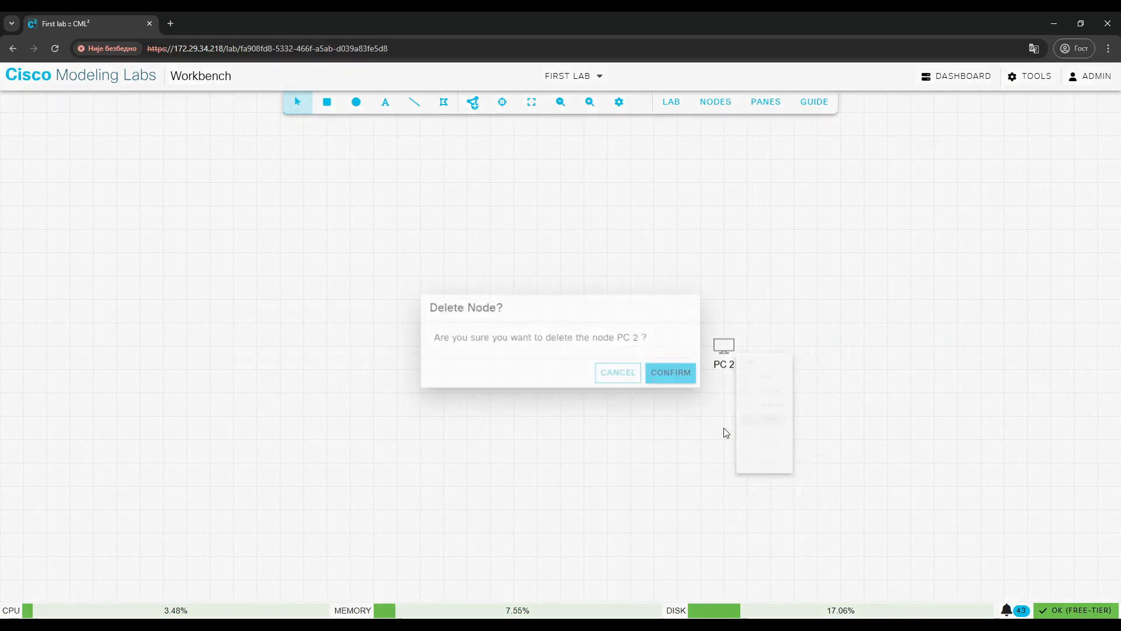
{"action": "left_click", "coordinate": [668, 377]}
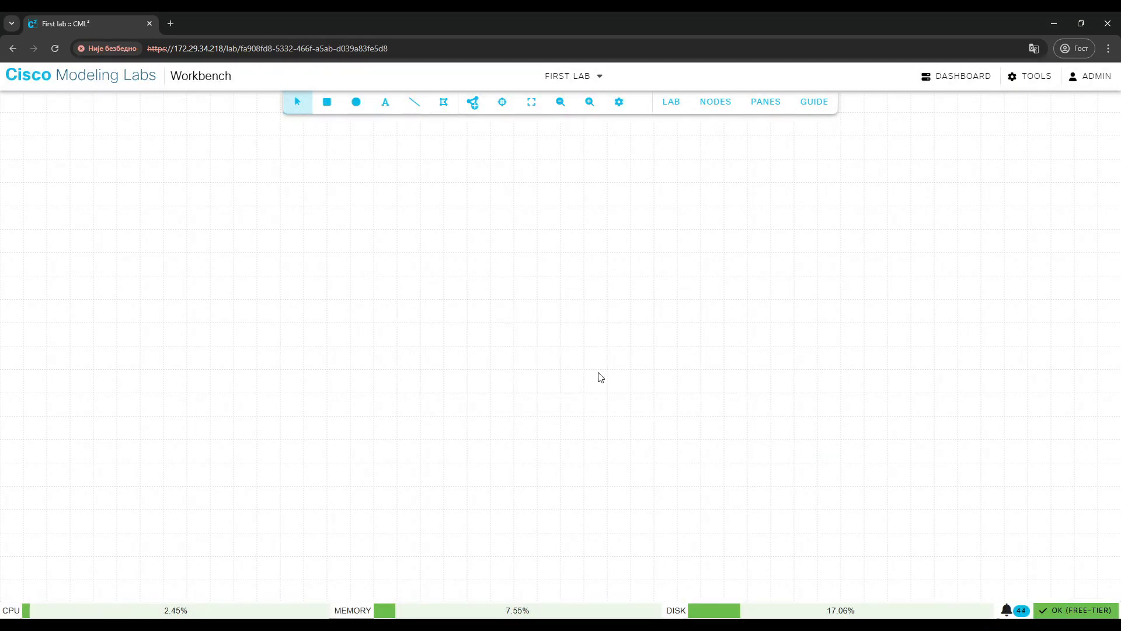